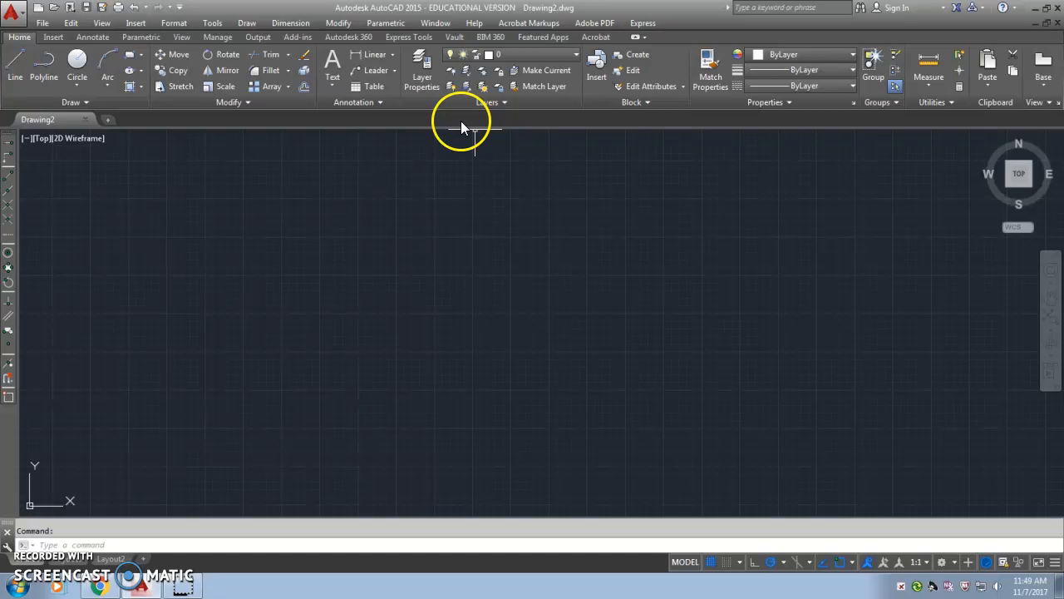
Open the Layer Properties Manager for the drawing.
left_click(518, 55)
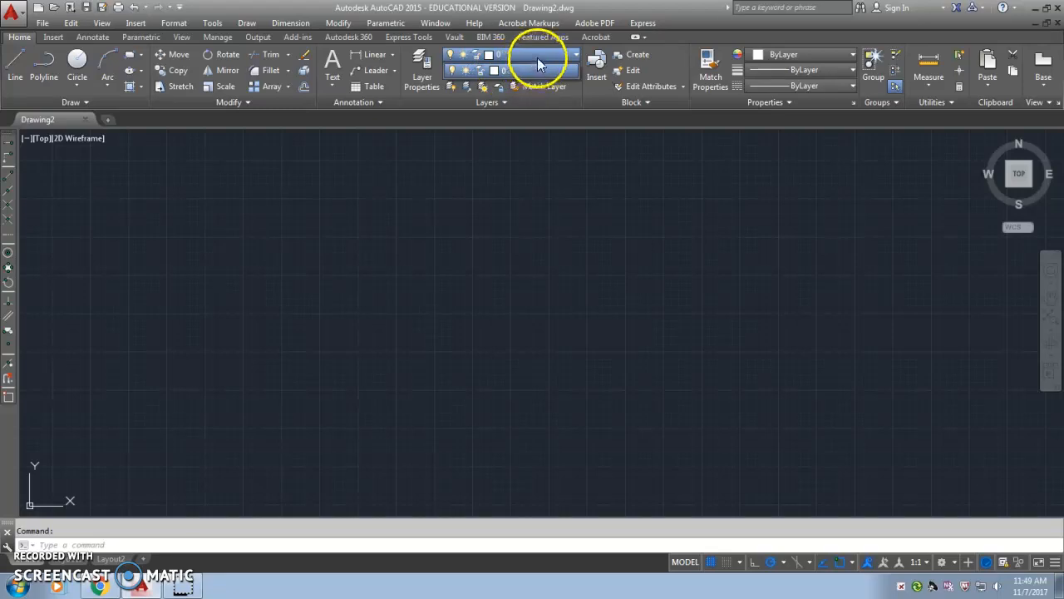
left_click(424, 81)
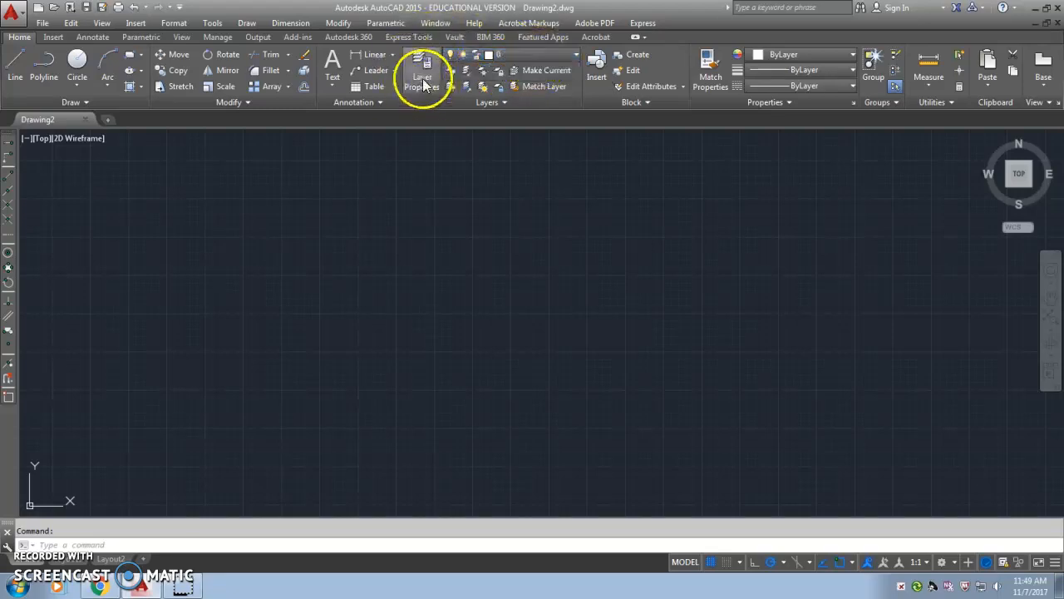
left_click(429, 90)
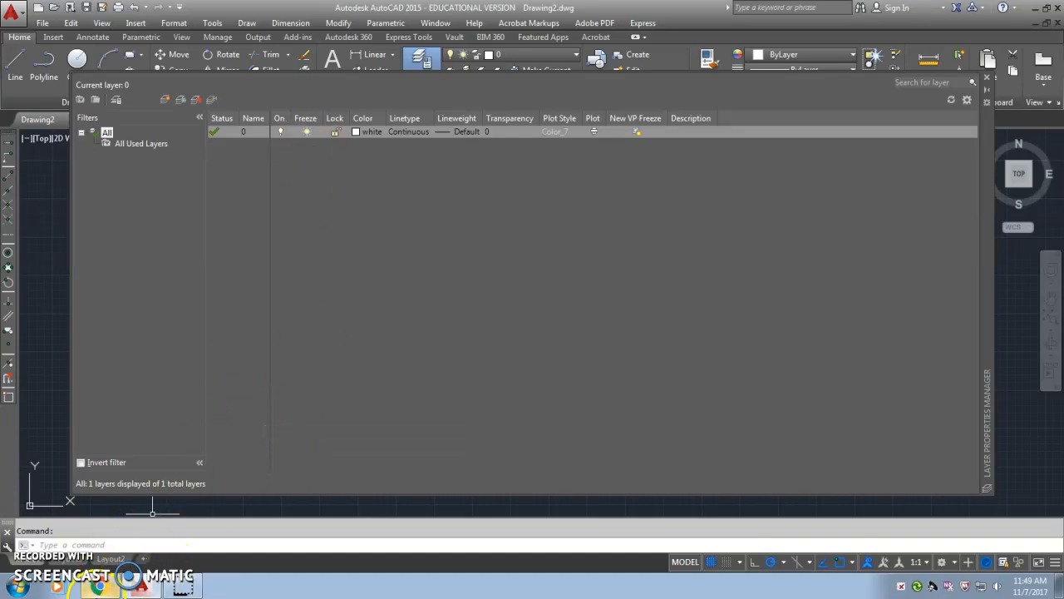
Switch to Chrome and examine the required layer names, colors, linetypes and lineweights in the quarter2 template PDF.
left_click(98, 586)
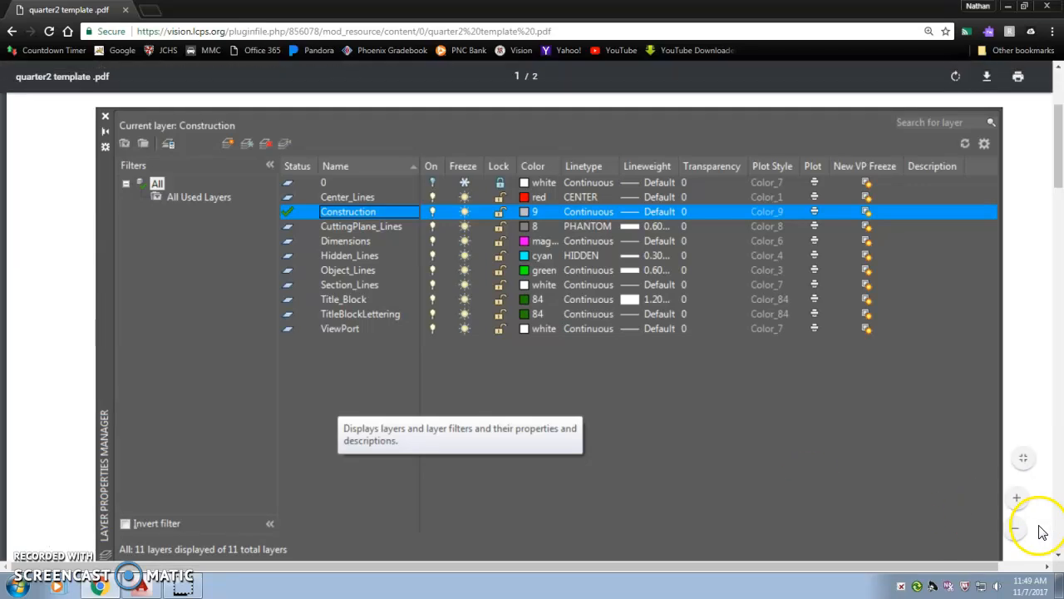
left_click(1017, 531)
left_click(1016, 529)
scroll(855, 410, "up", 3)
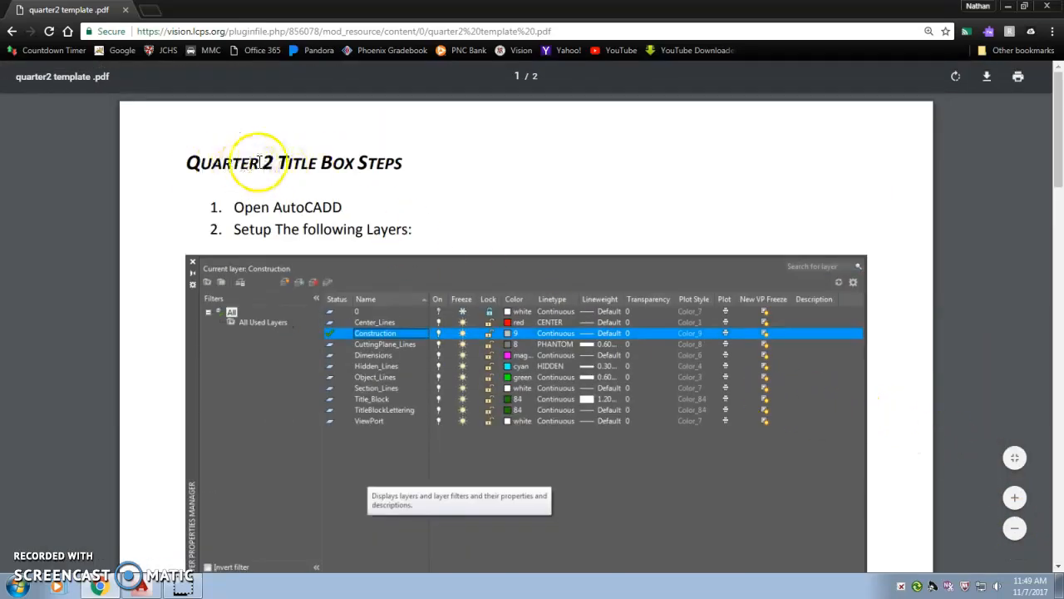
scroll(433, 325, "down", 3)
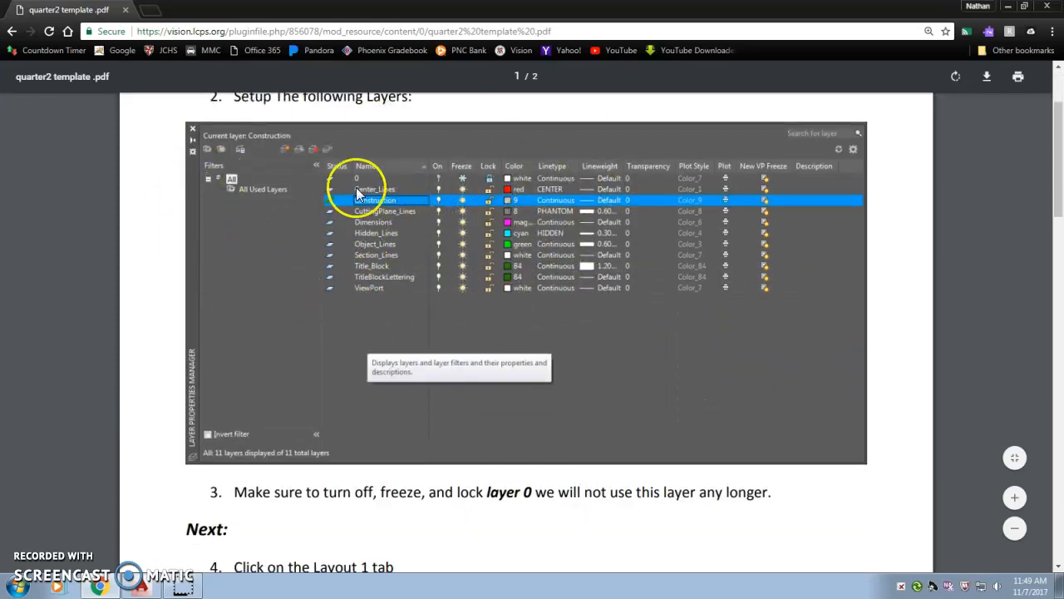
left_click(1015, 498)
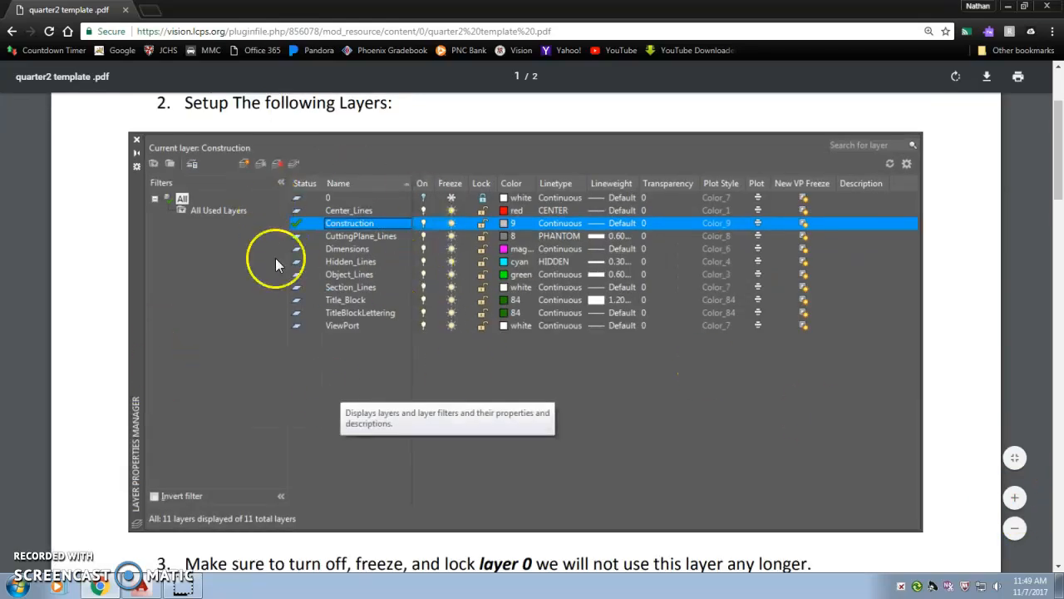
left_click(1014, 497)
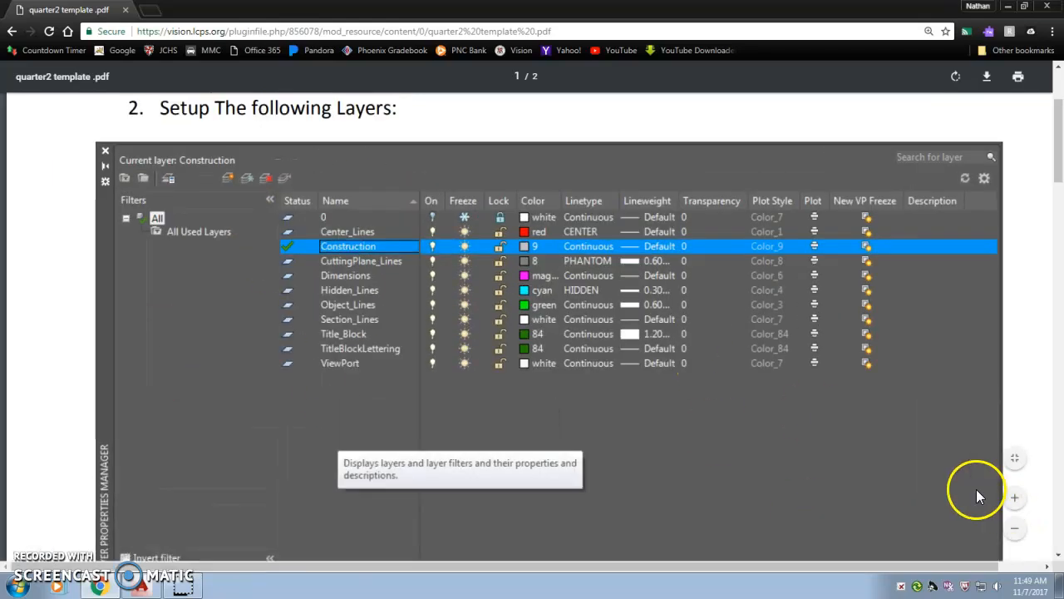
left_click_drag(461, 567, 542, 577)
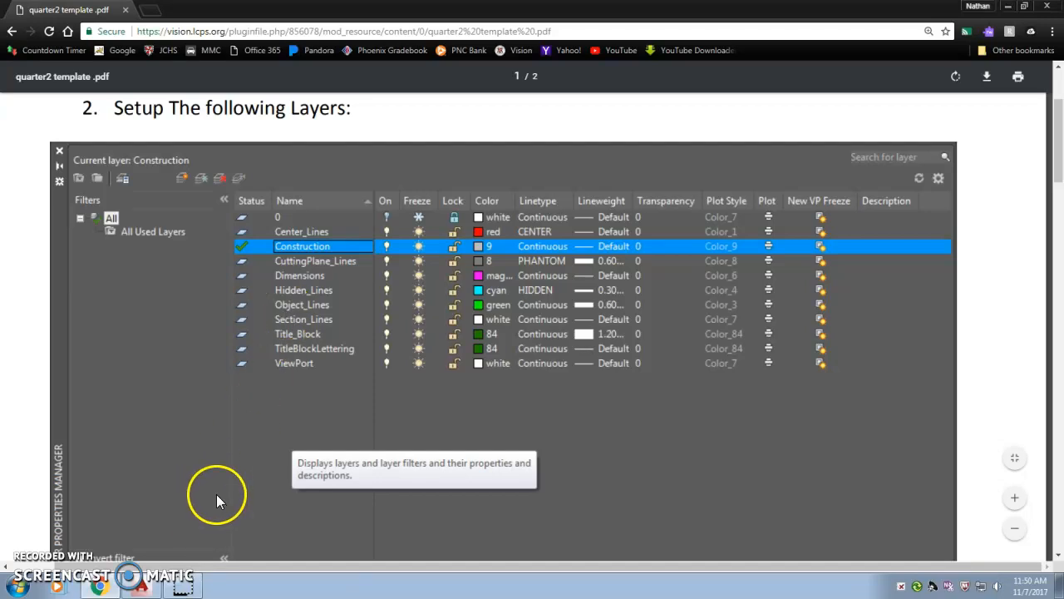
Switch back to AutoCAD, create a new layer named Center_Lines, and set its color to red.
key("alt+Tab")
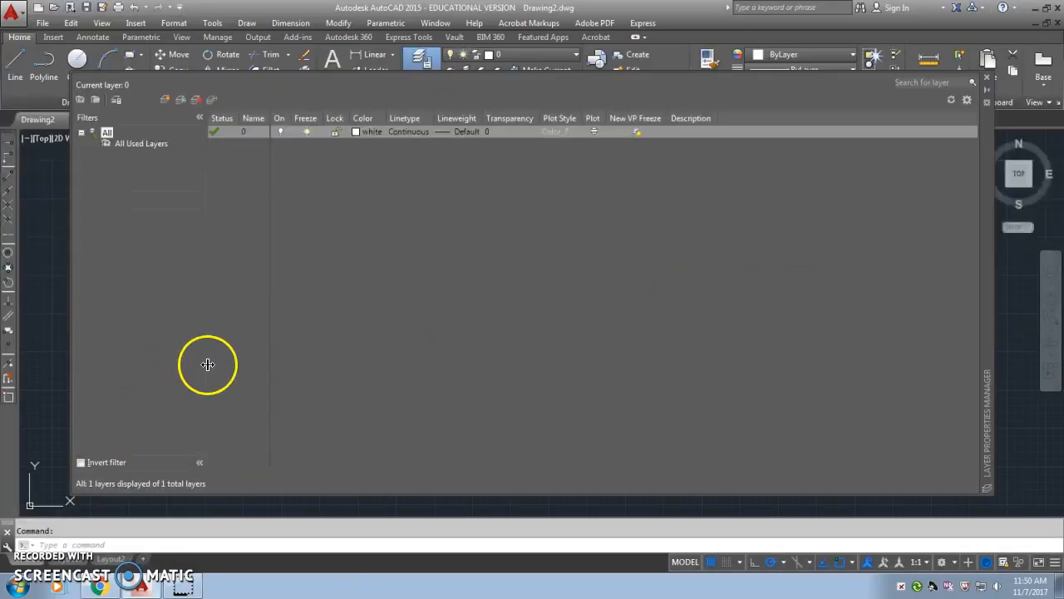
left_click(166, 103)
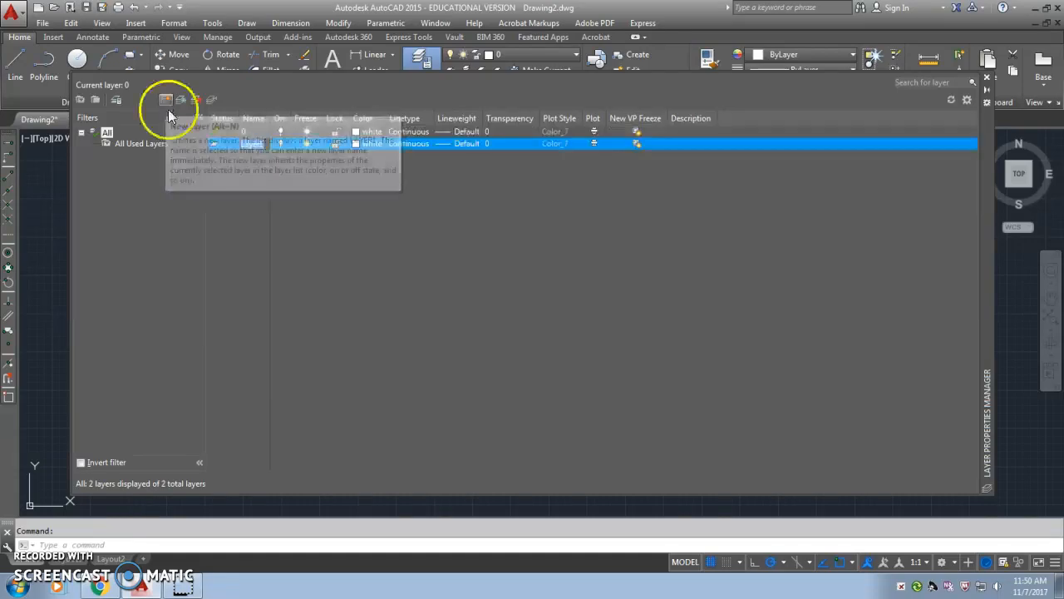
type("Cente...")
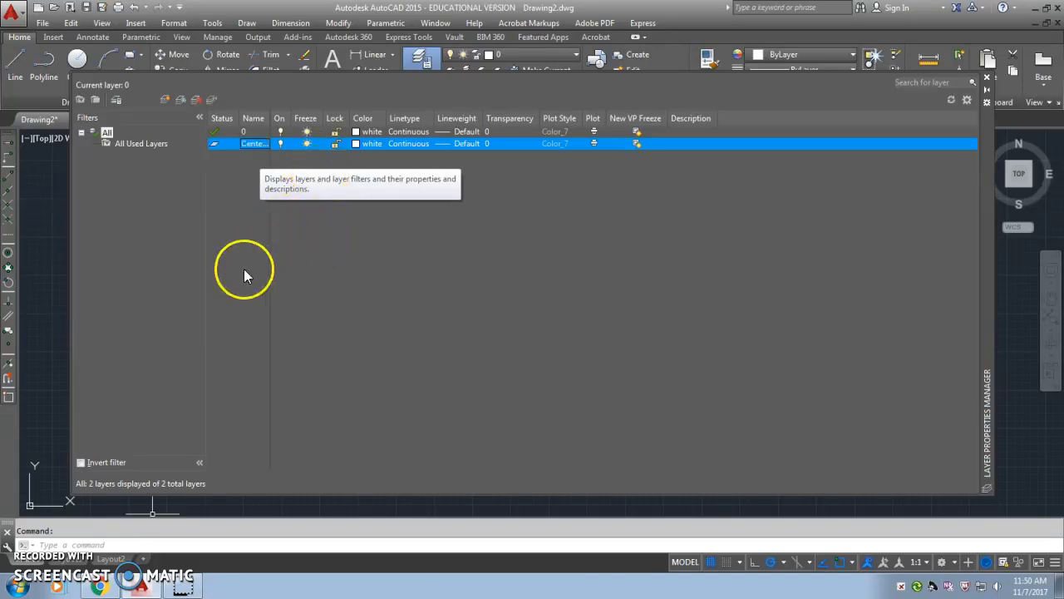
left_click(356, 144)
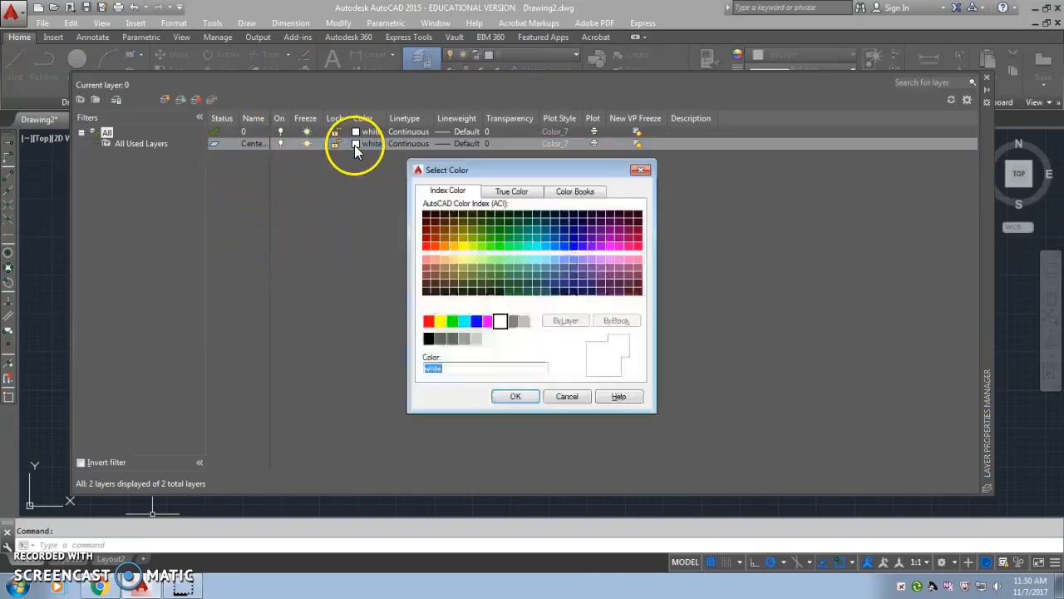
left_click(429, 322)
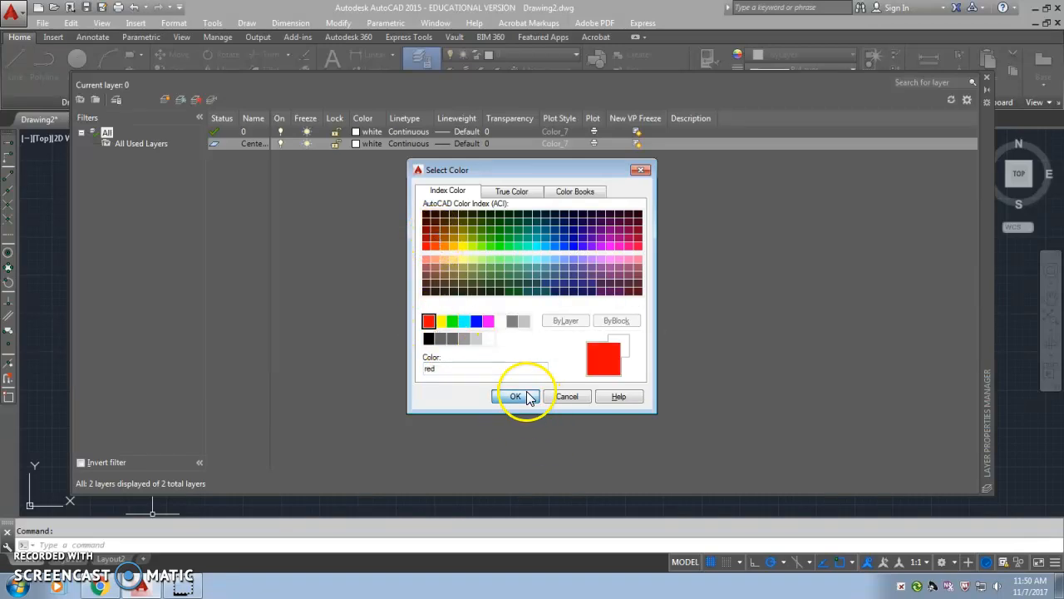
left_click(522, 396)
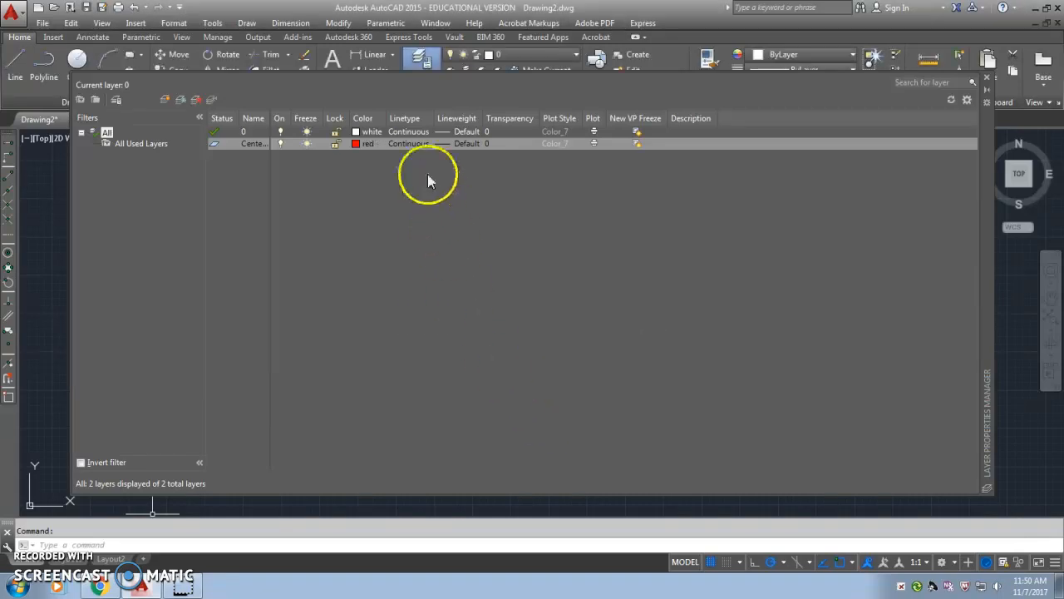
Maximize all columns of the layer list, then load the CENTER linetype and assign it to the Center_Lines layer.
right_click(414, 118)
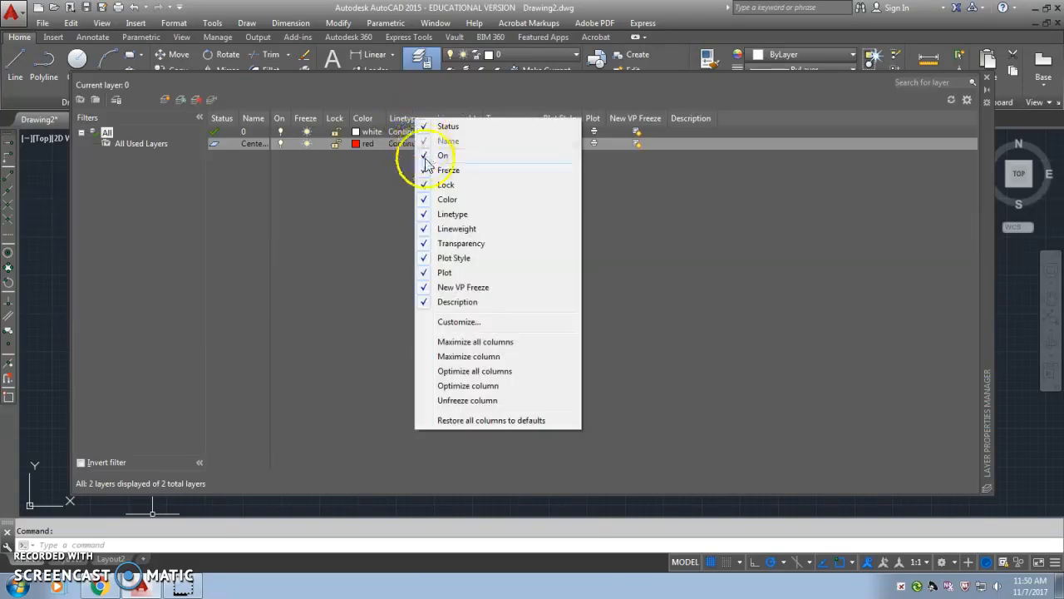
left_click(468, 341)
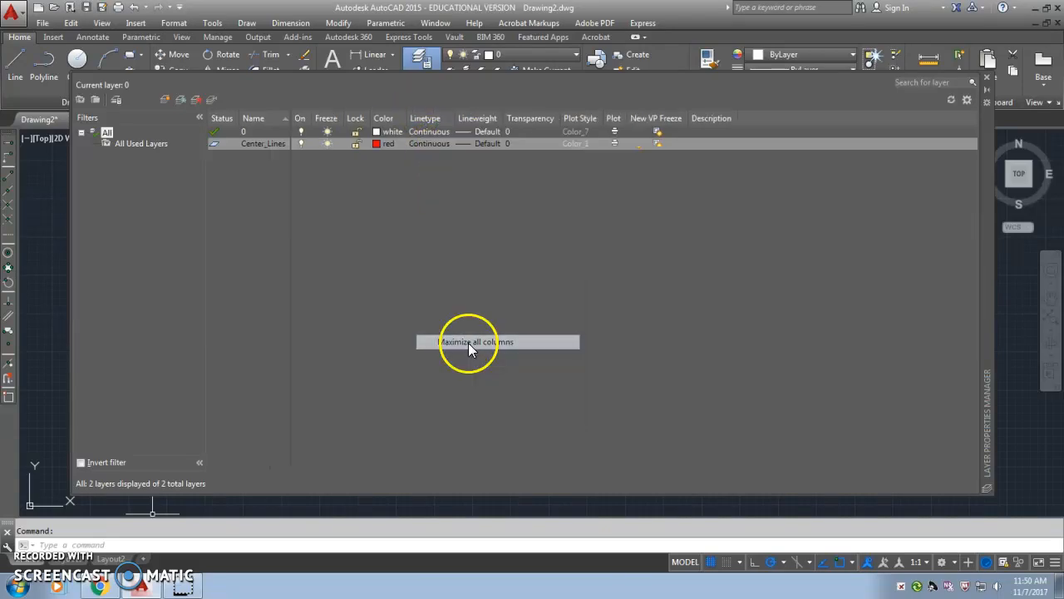
left_click(427, 145)
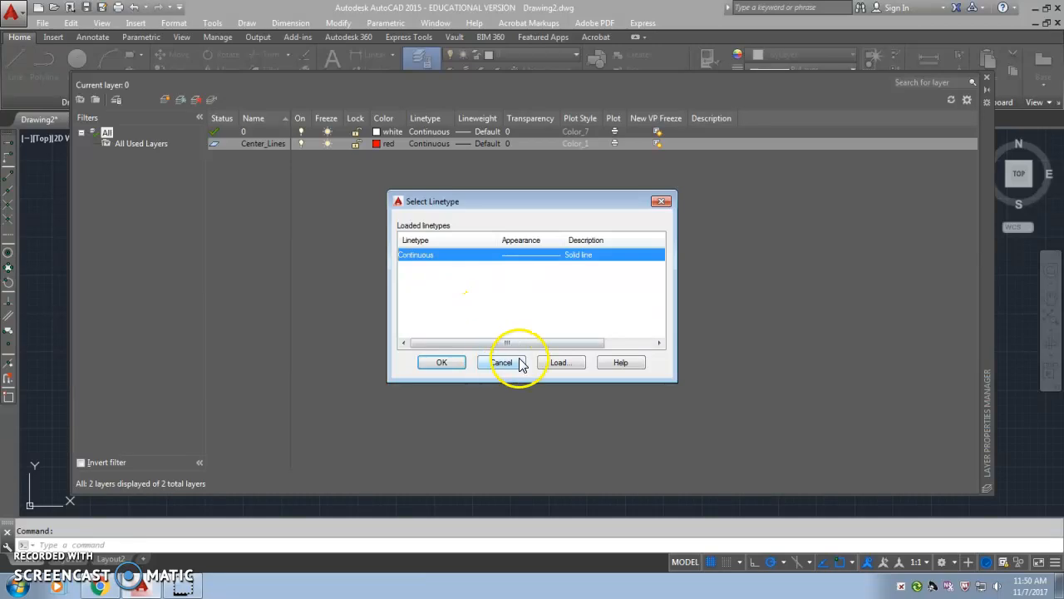
left_click(558, 362)
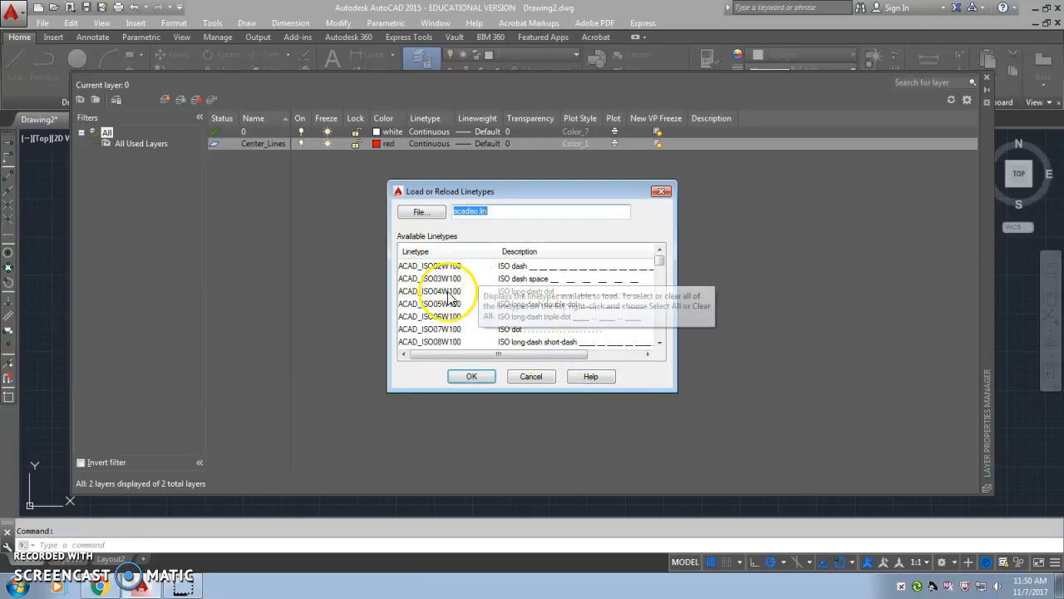
left_click_drag(680, 393, 785, 495)
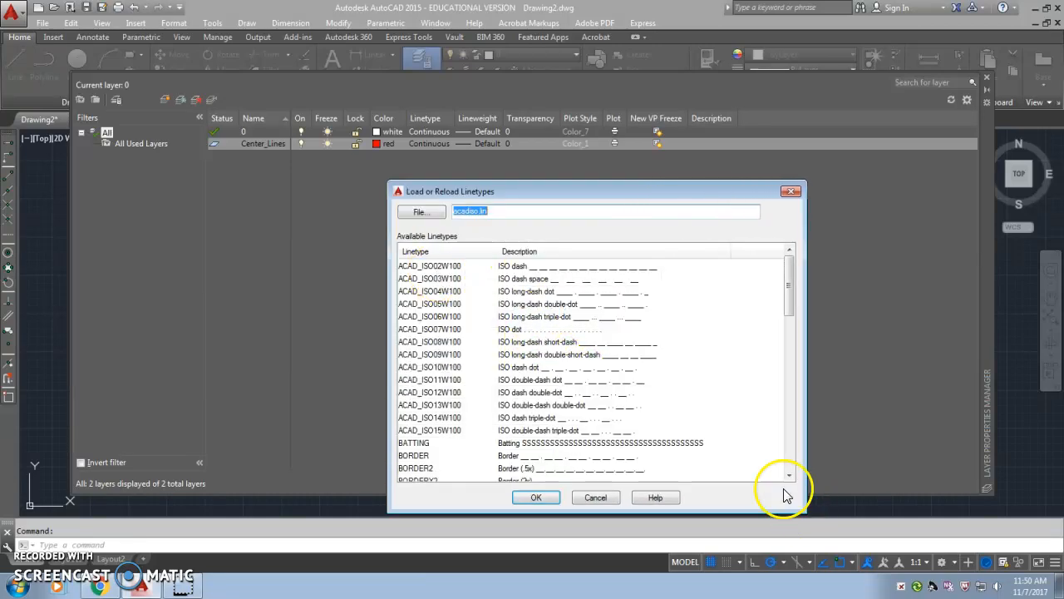
left_click_drag(521, 192, 458, 102)
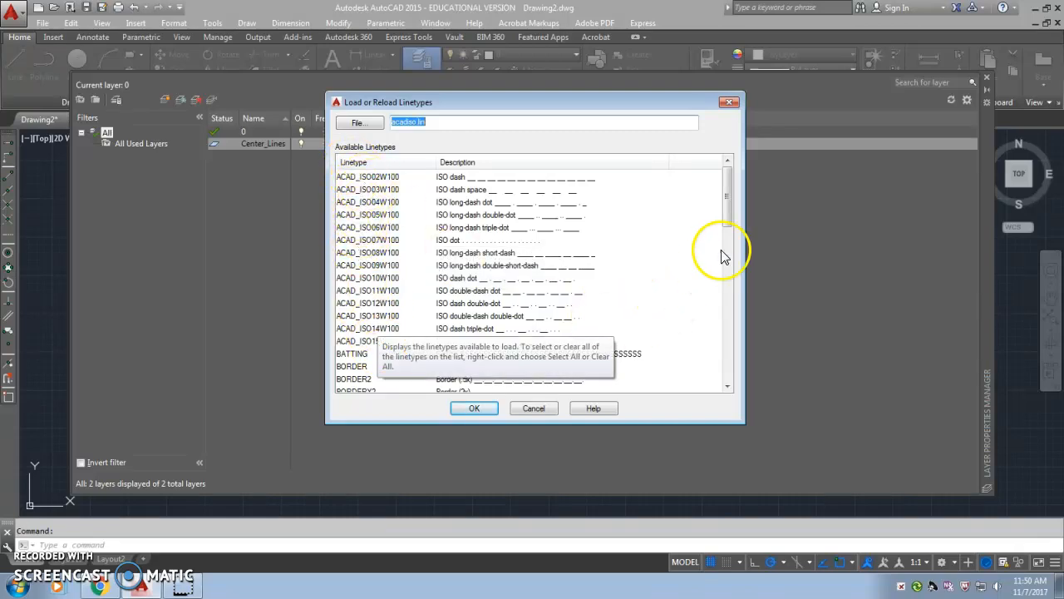
left_click_drag(732, 202, 739, 260)
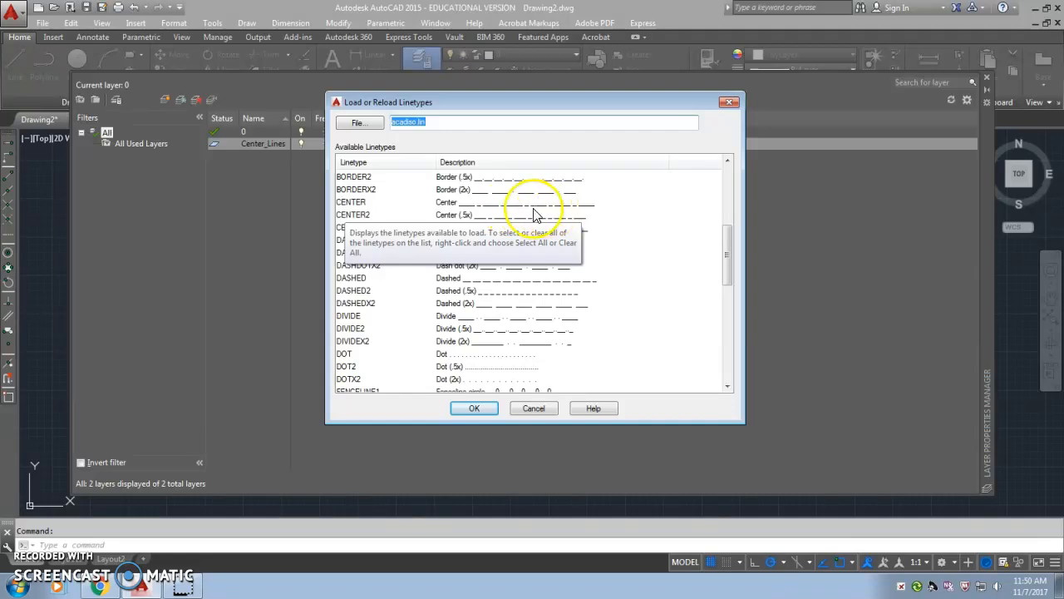
left_click(353, 203)
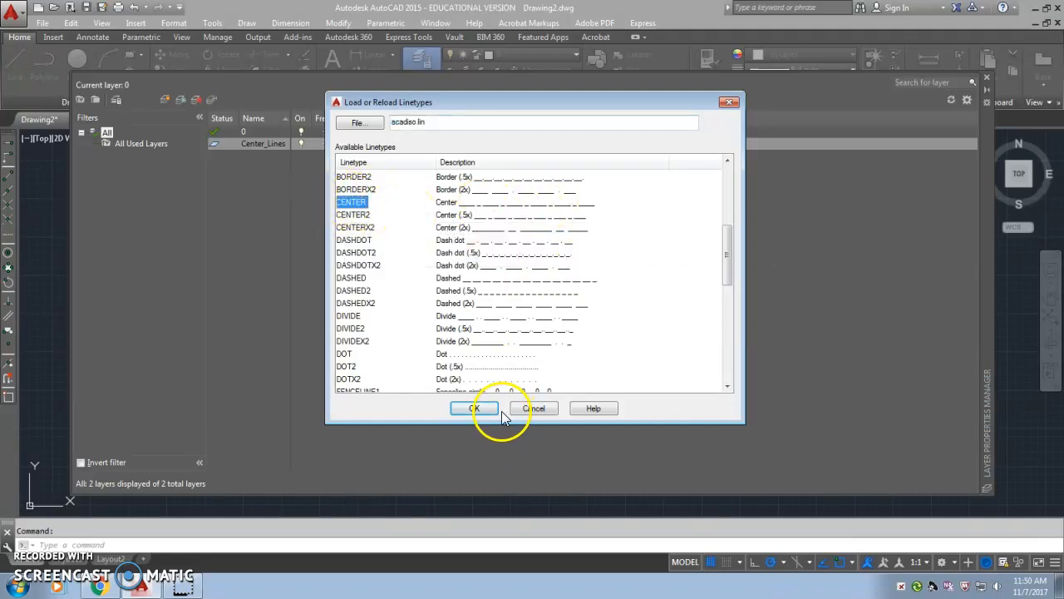
left_click(476, 408)
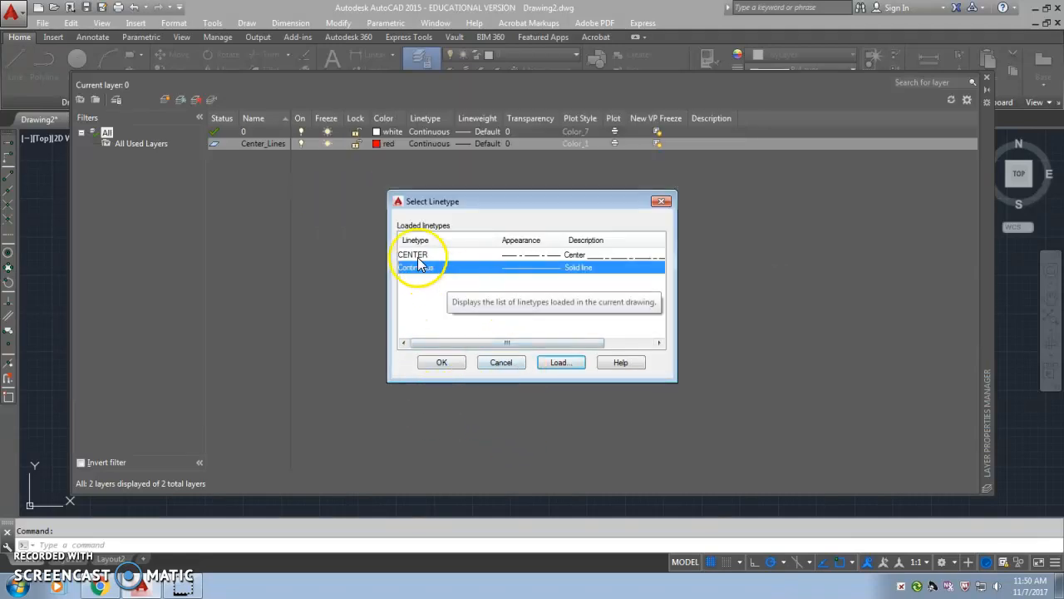
left_click(417, 253)
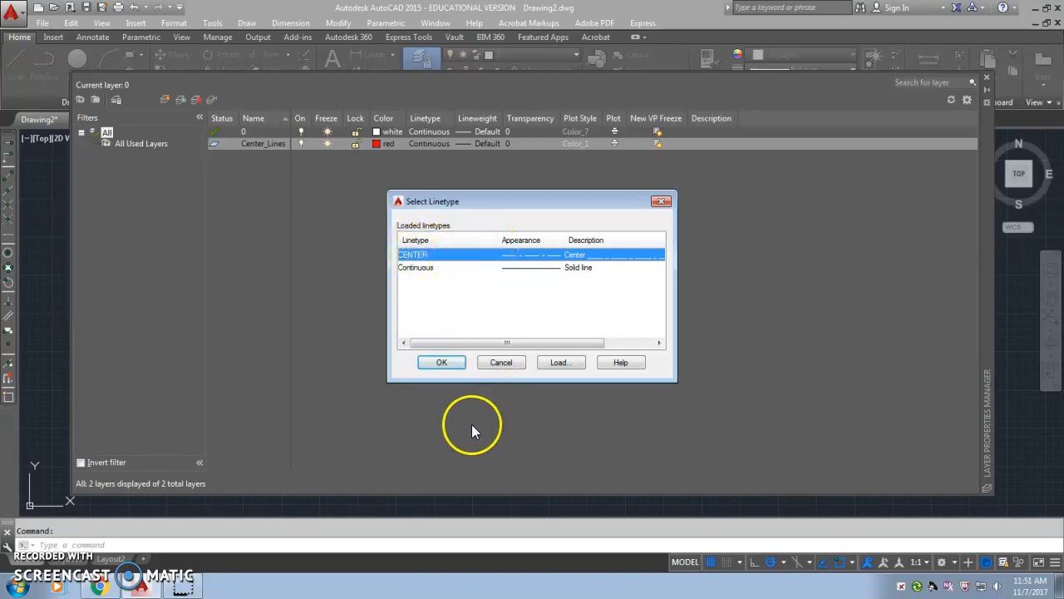
left_click(442, 363)
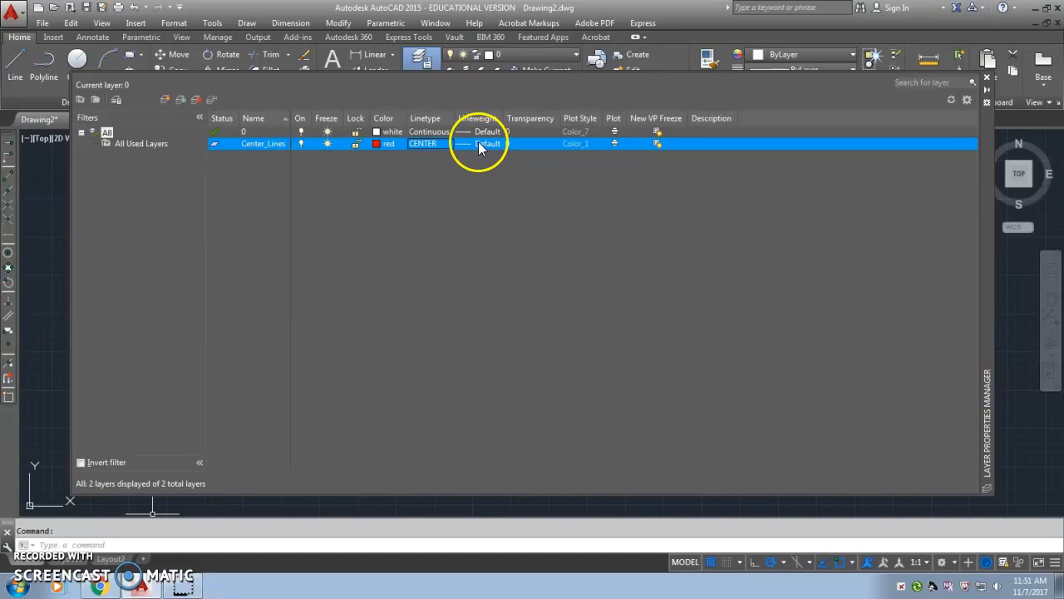
Check the Center_Lines lineweight in the Chrome PDF, then return to AutoCAD and turn off layer 0.
key("alt+Tab")
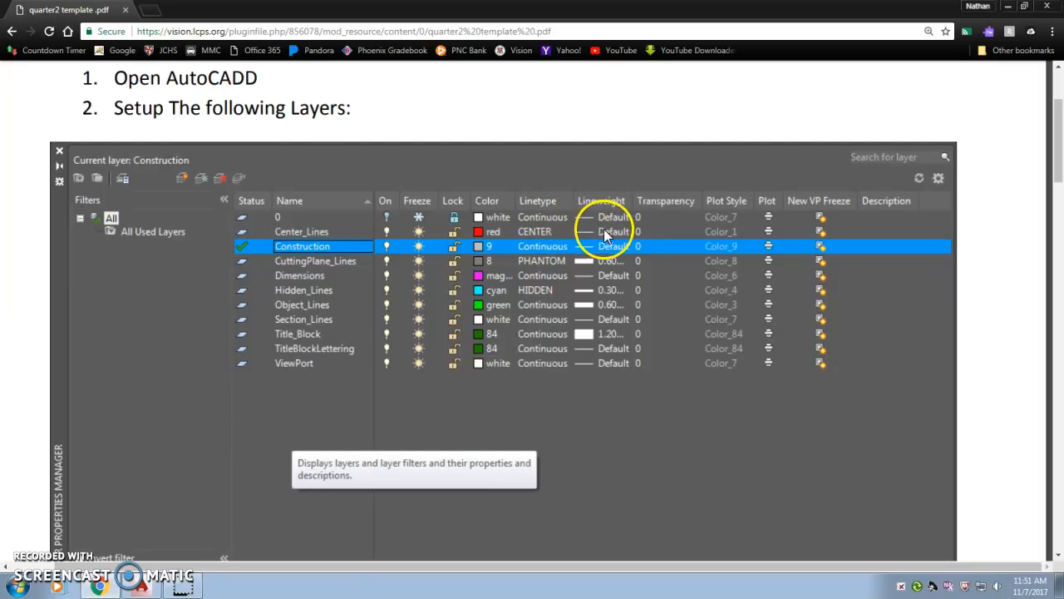
key("alt+Tab")
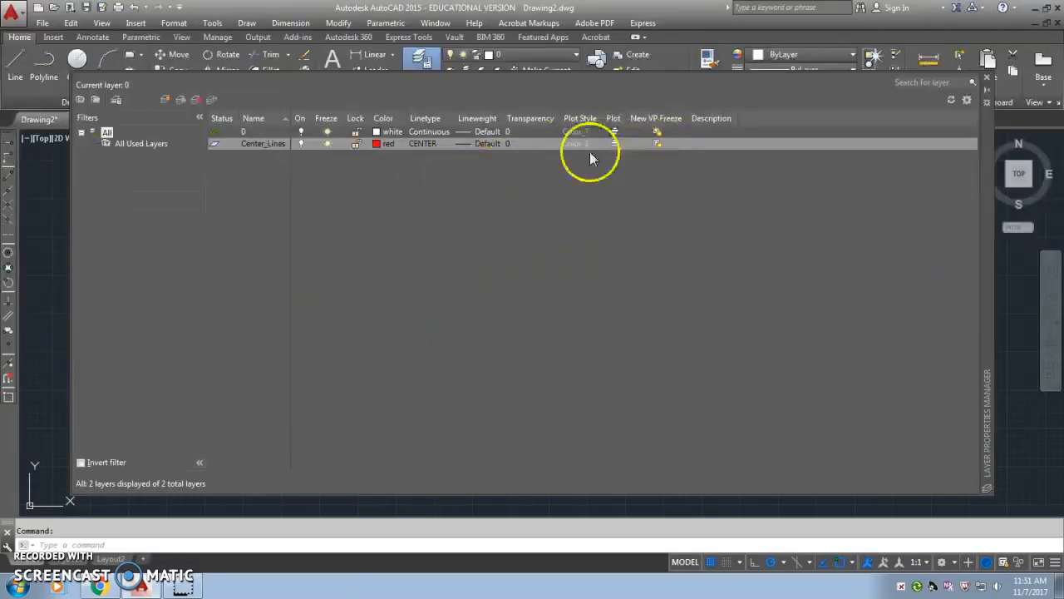
left_click(301, 131)
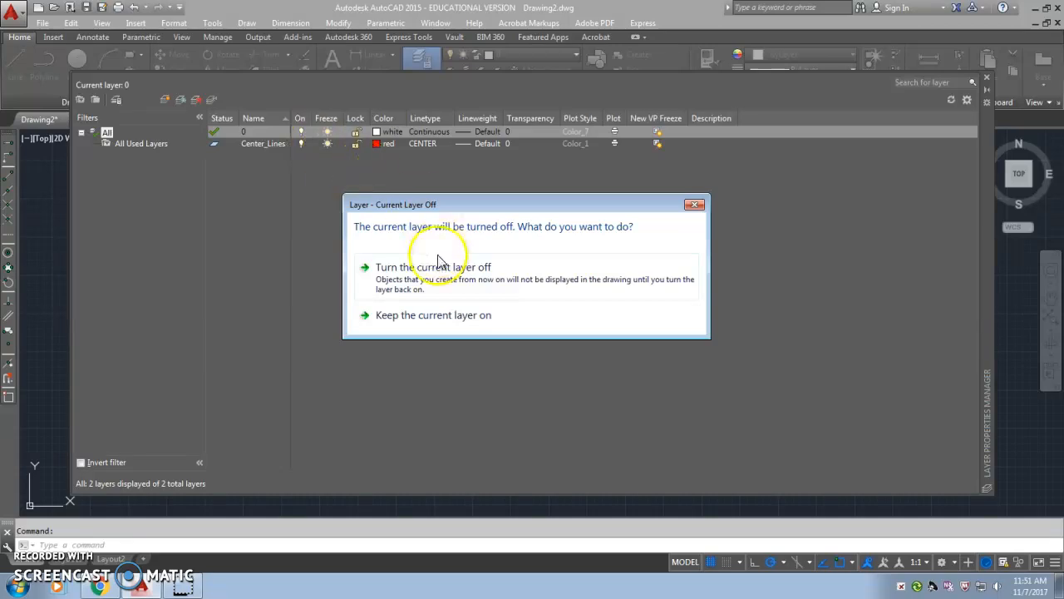
left_click(446, 282)
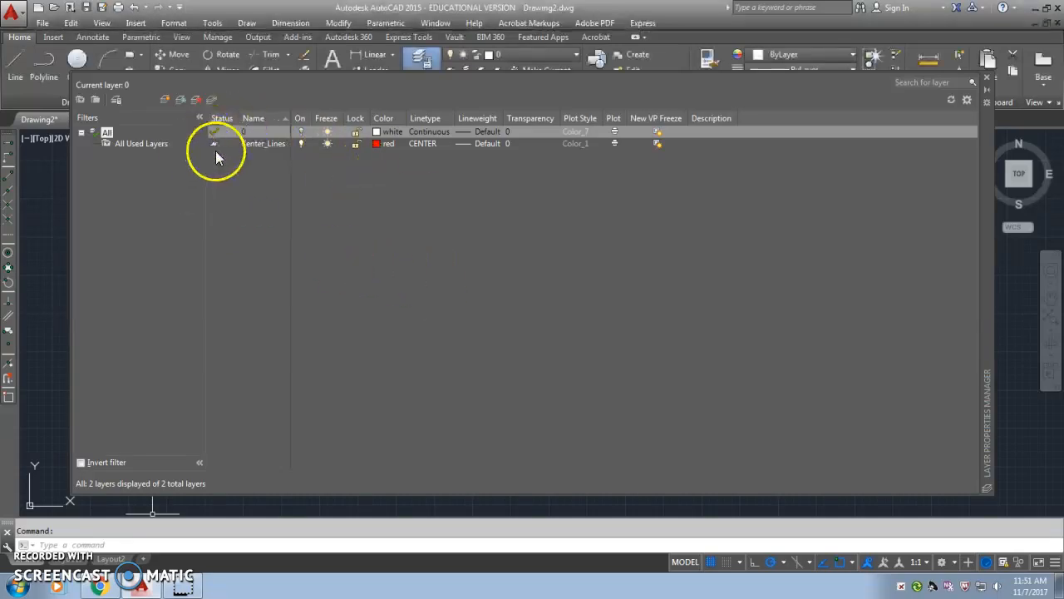
Make Center_Lines the current layer and freeze layer 0.
left_click(327, 133)
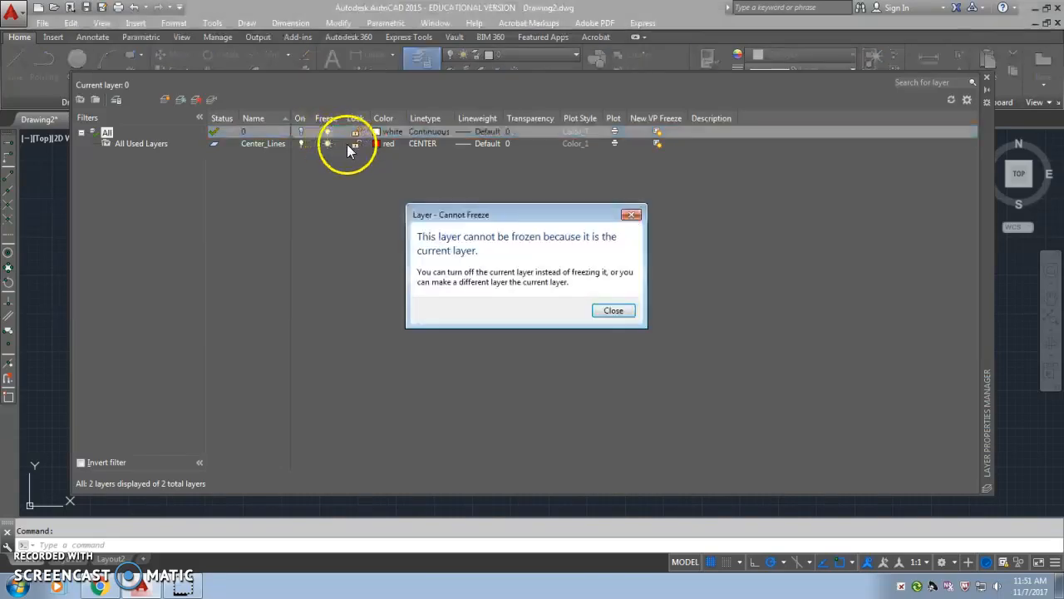
left_click(615, 315)
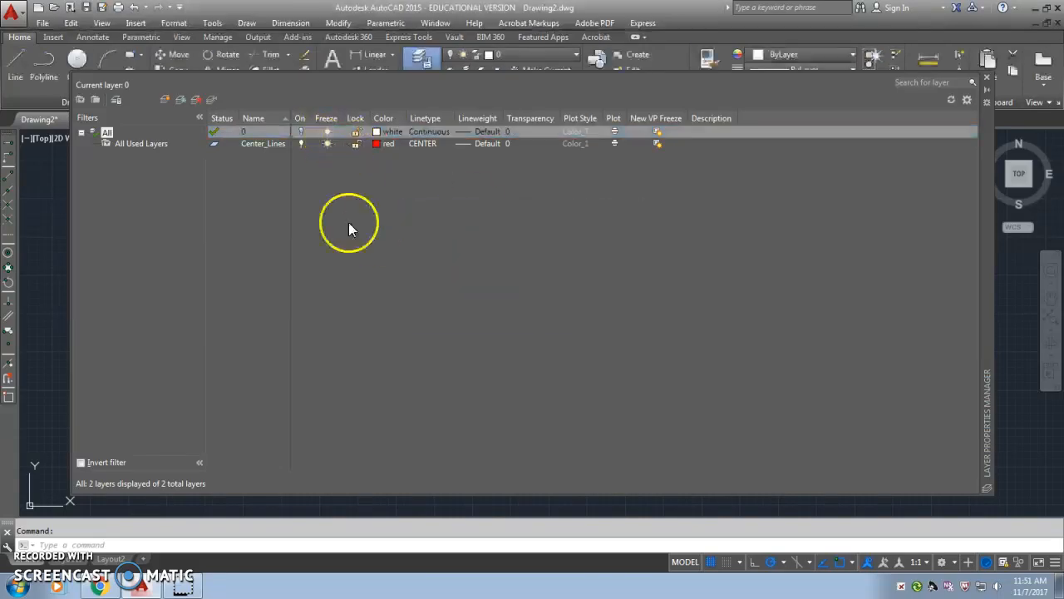
double_click(265, 144)
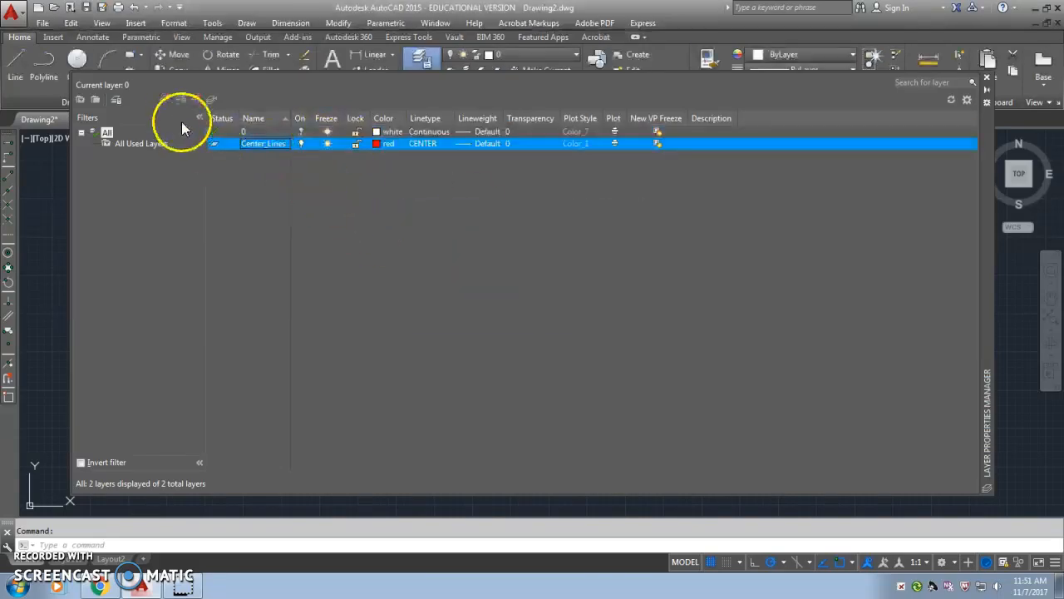
right_click(230, 144)
left_click(265, 187)
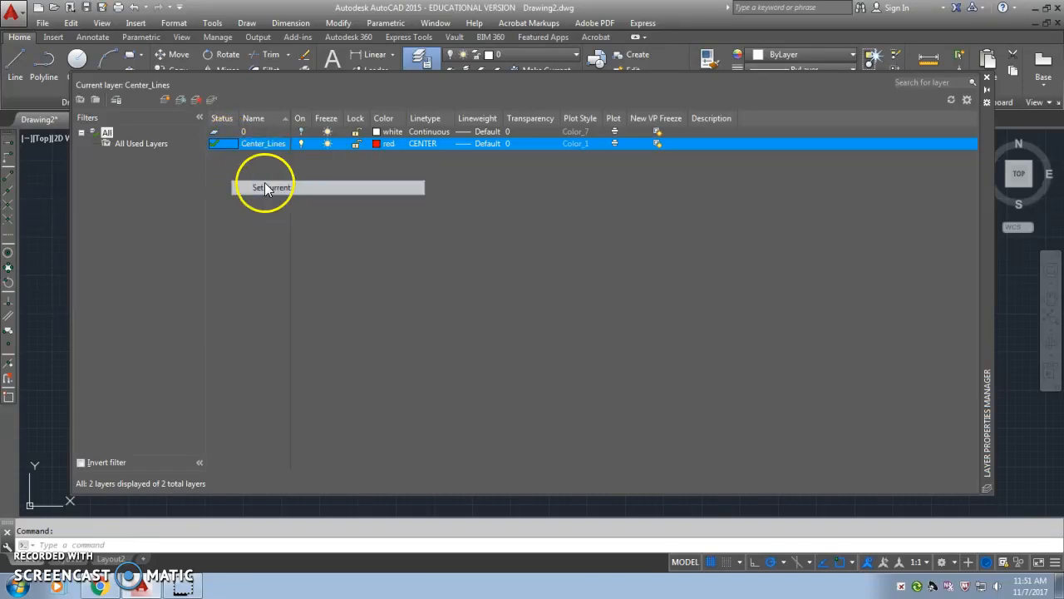
left_click(329, 133)
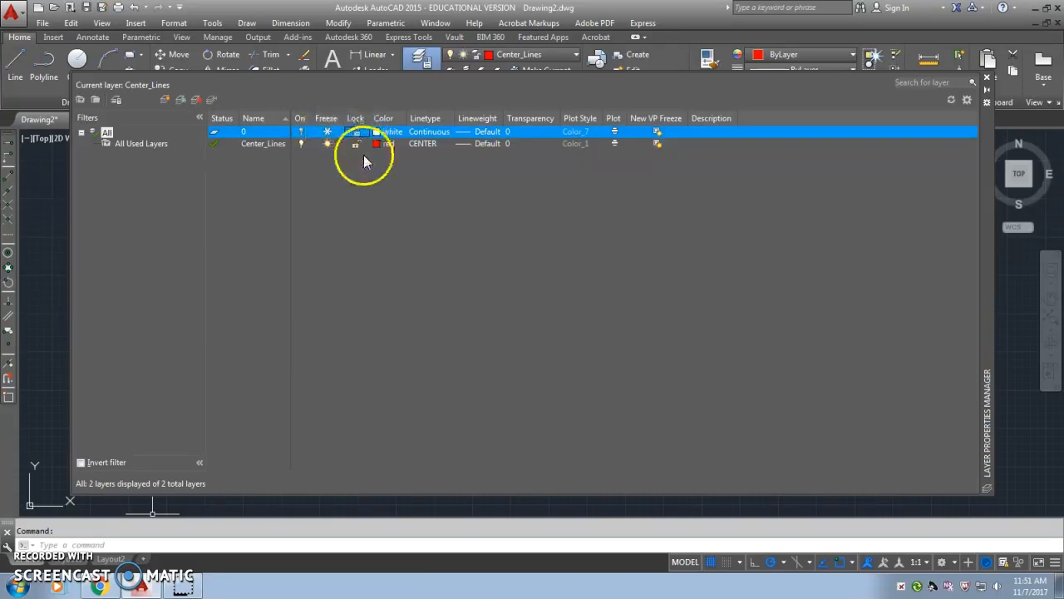
Make Construction the current layer in Acad-A-Title.dwt and close the Layer Properties Manager.
left_click(663, 132)
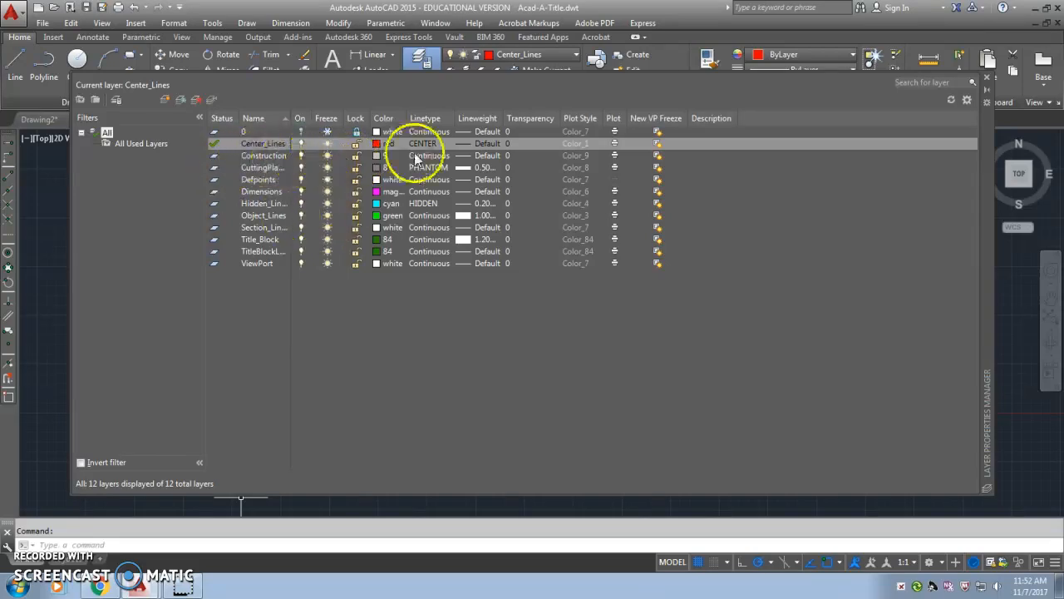
left_click(263, 156)
right_click(215, 157)
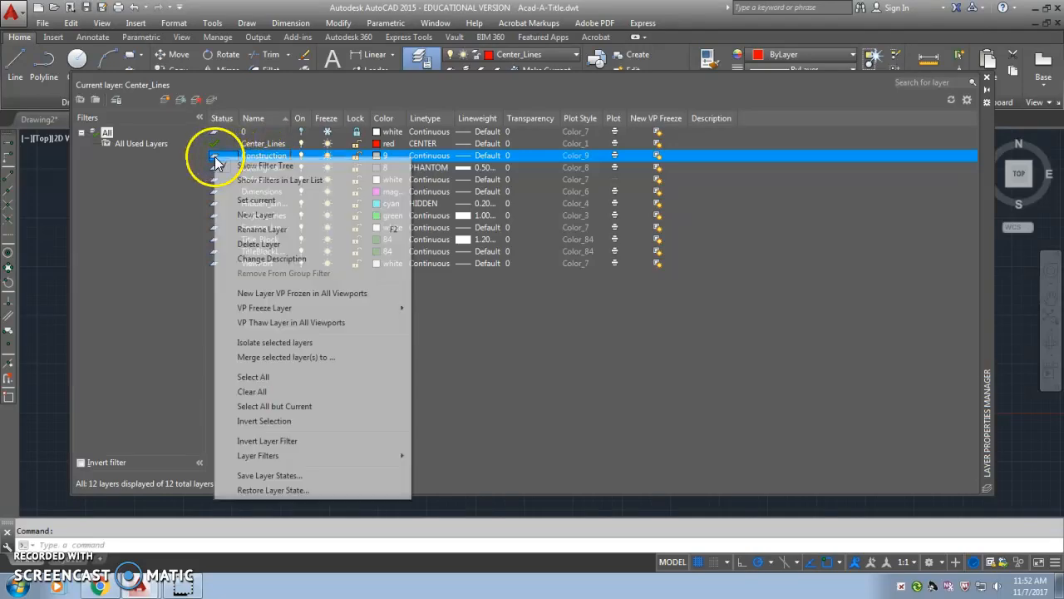
left_click(257, 201)
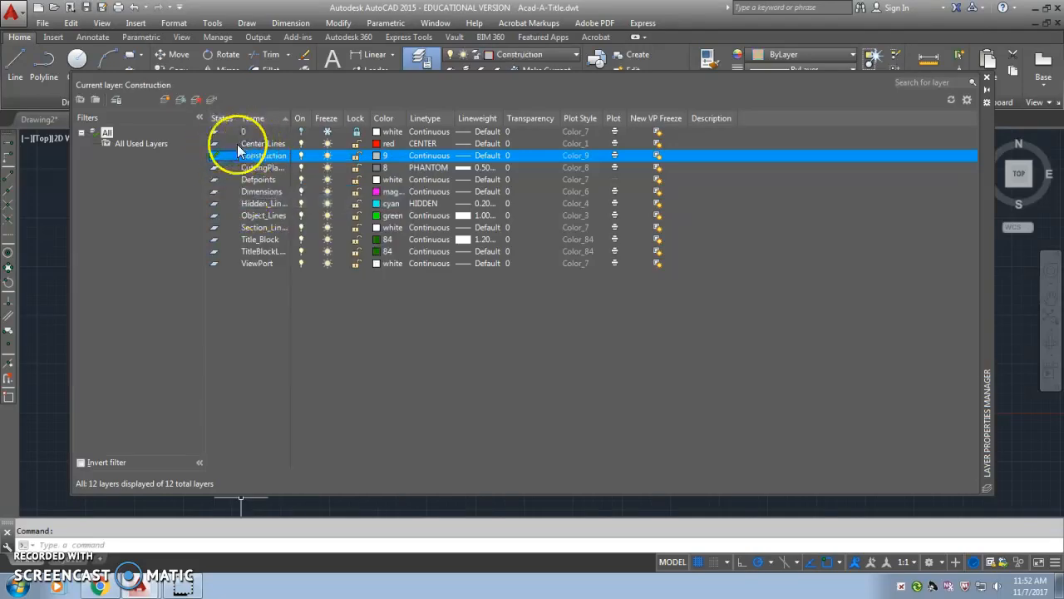
left_click(989, 79)
Close Drawing2.dwg without saving its changes.
middle_click_drag(512, 328, 395, 338)
left_click(83, 119)
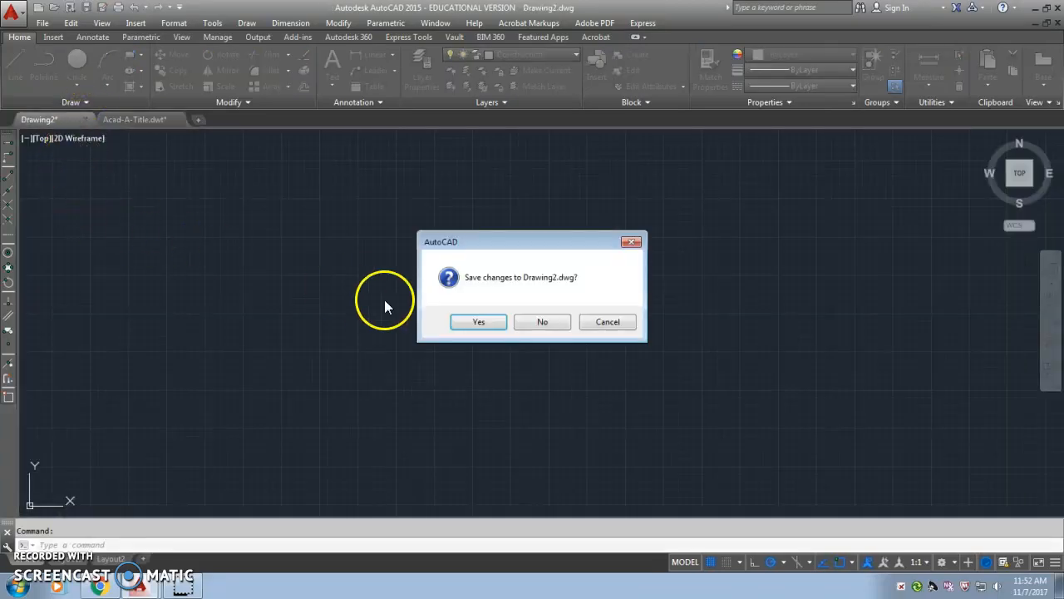
left_click(542, 321)
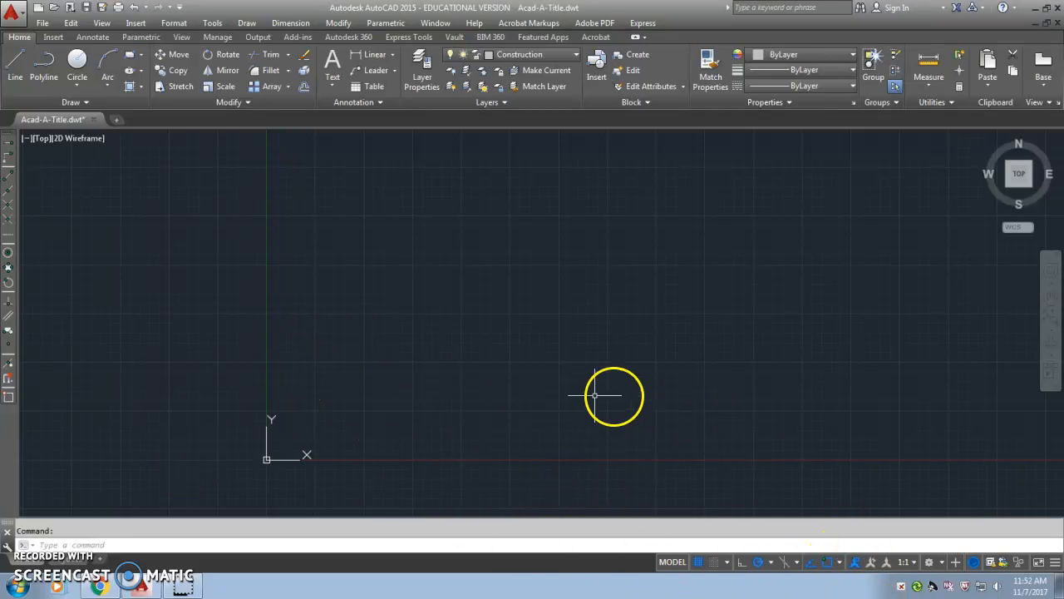
Add the LineWeight control to the status bar and toggle the lineweight display in model space.
left_click(1057, 563)
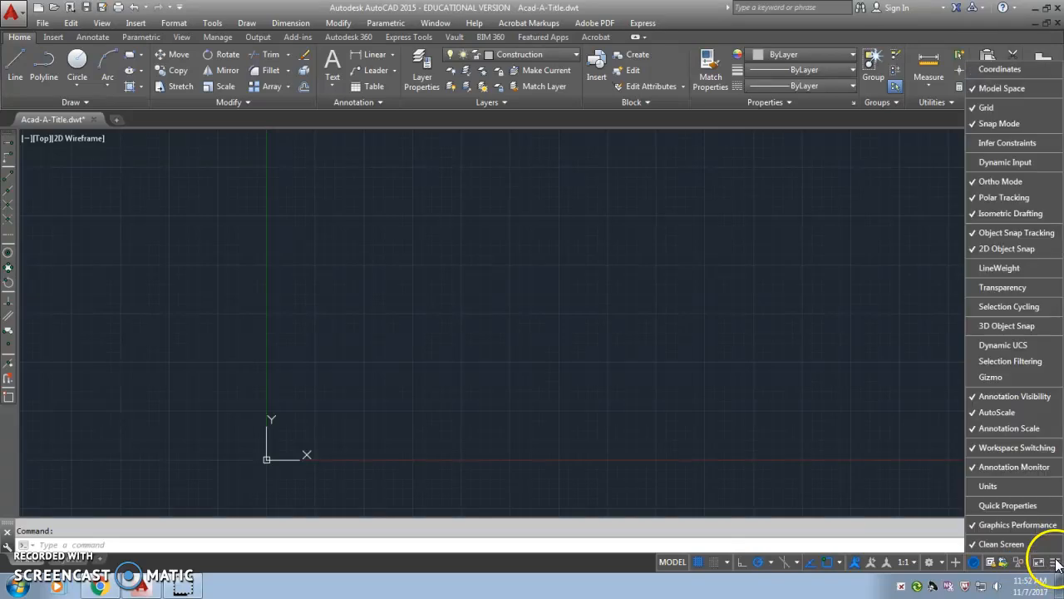
left_click(1010, 267)
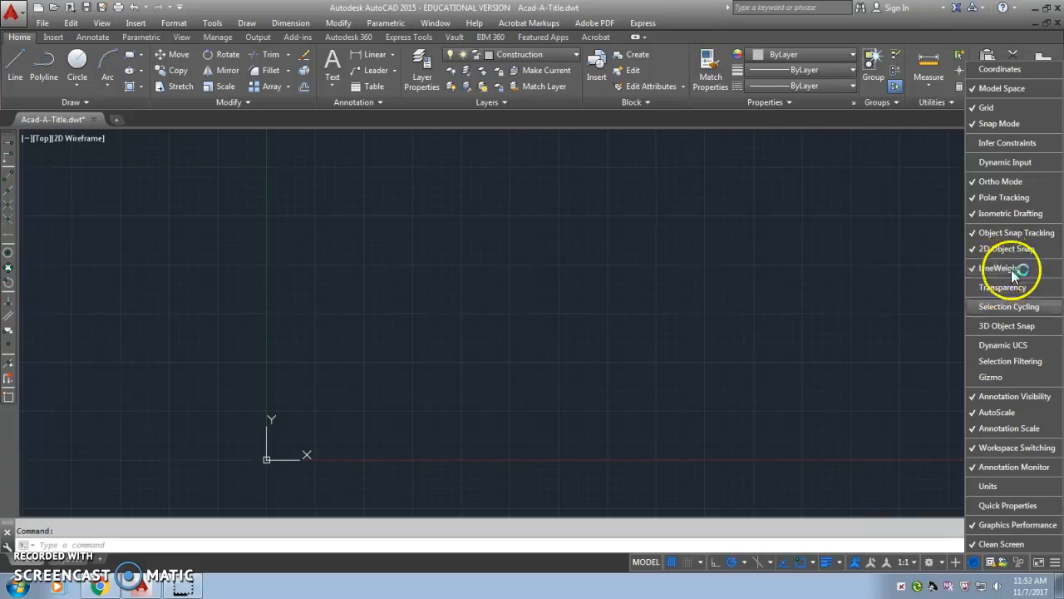
left_click(827, 564)
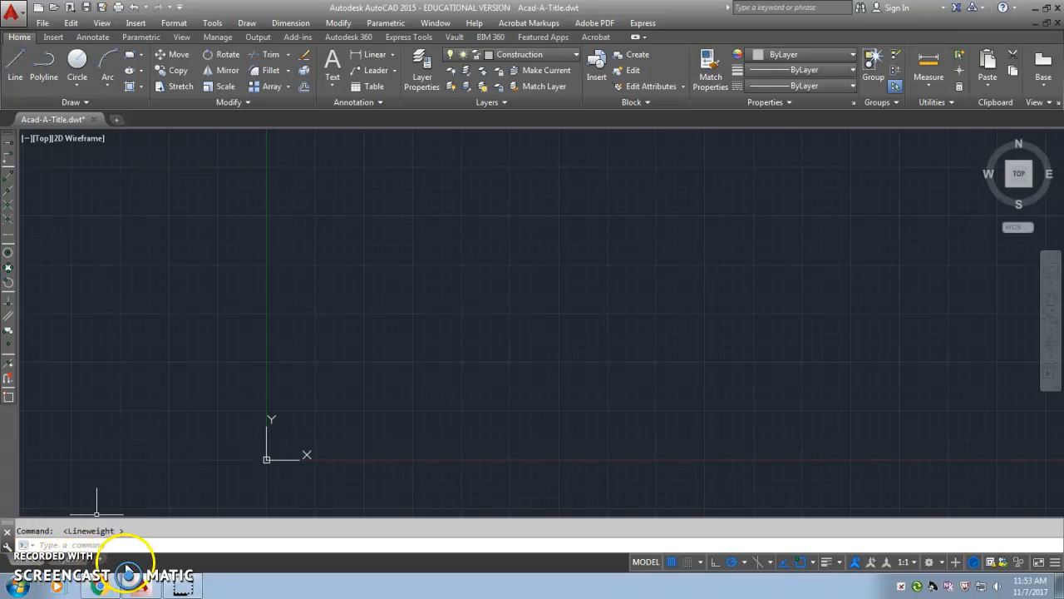
Switch to the title block layout and toggle the lineweight display to compare the border, leaving lineweights shown.
left_click(71, 565)
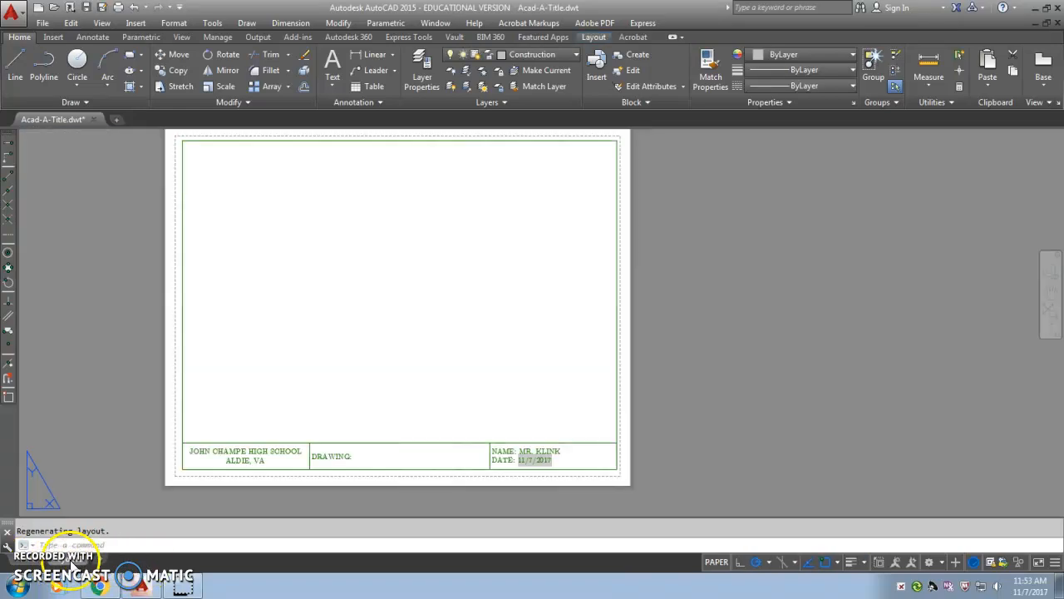
middle_click_drag(246, 319, 268, 344)
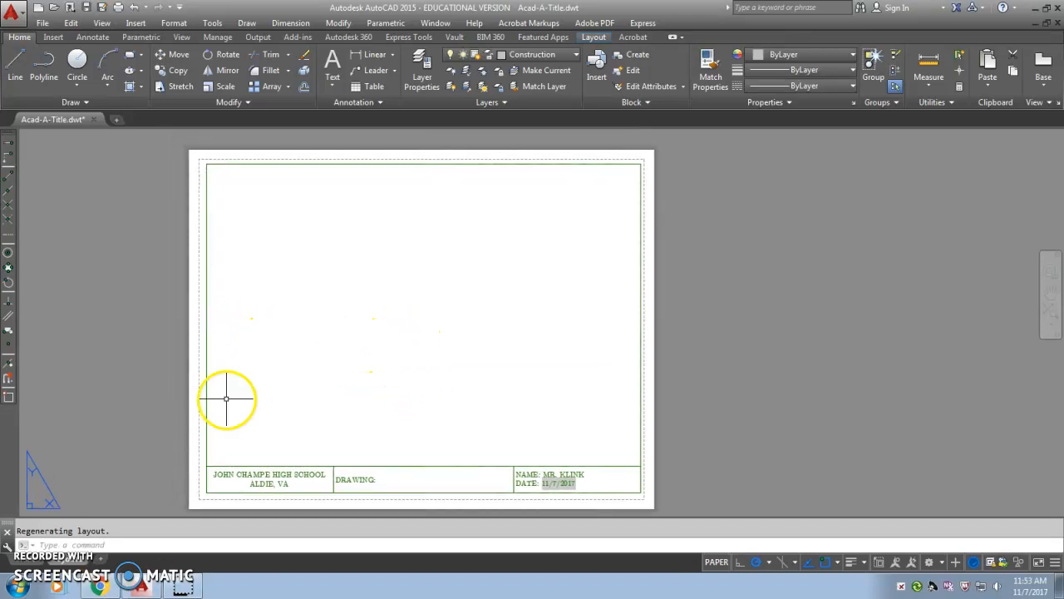
middle_click_drag(358, 312, 361, 297)
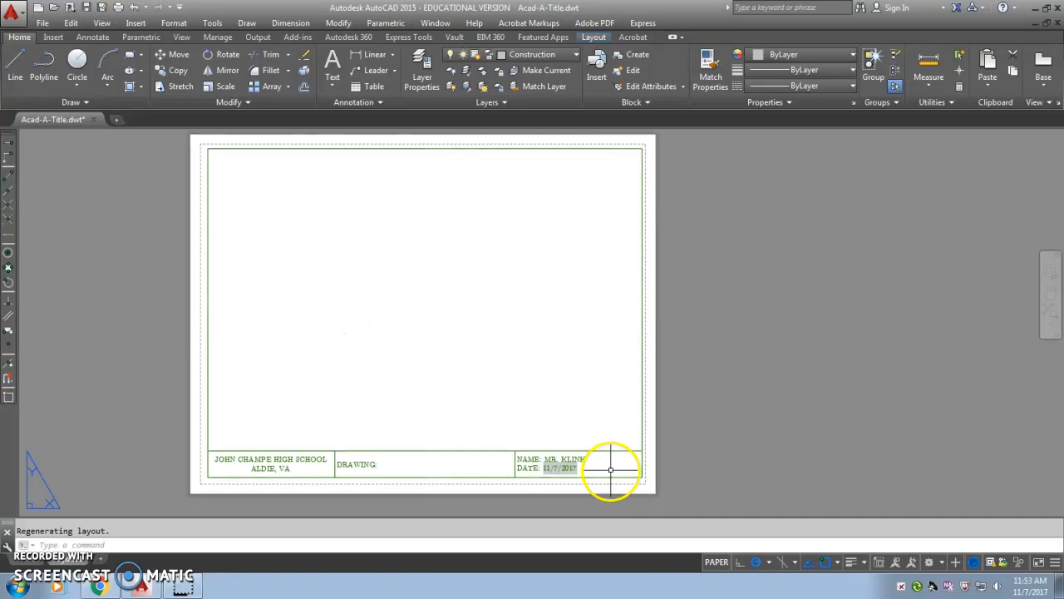
left_click(849, 563)
left_click(849, 563)
left_click(850, 563)
left_click(850, 563)
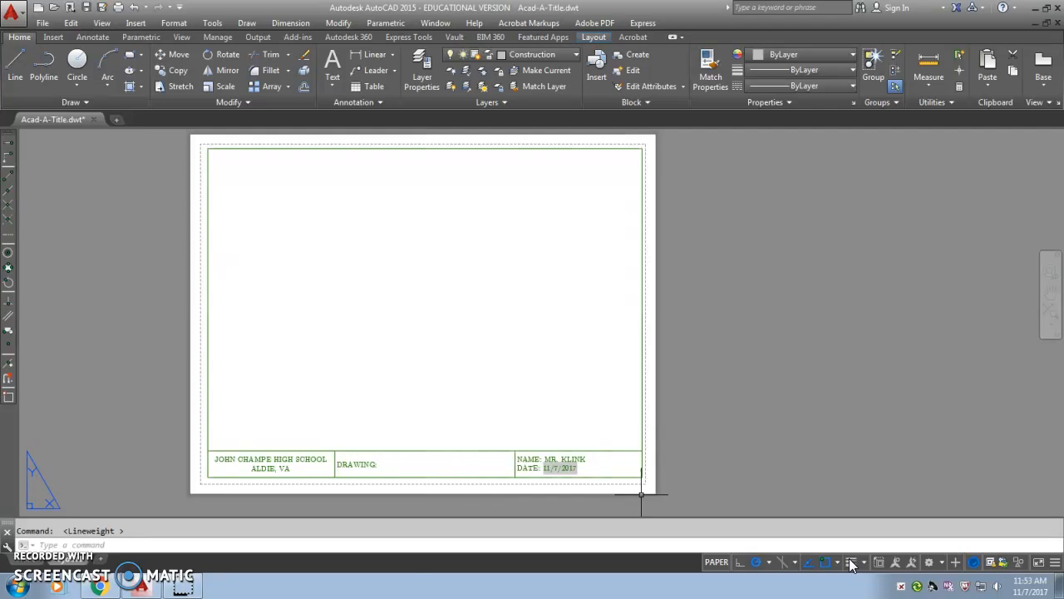
left_click(851, 563)
scroll(486, 494, "up", 2)
scroll(486, 493, "down", 2)
middle_click_drag(472, 482, 498, 485)
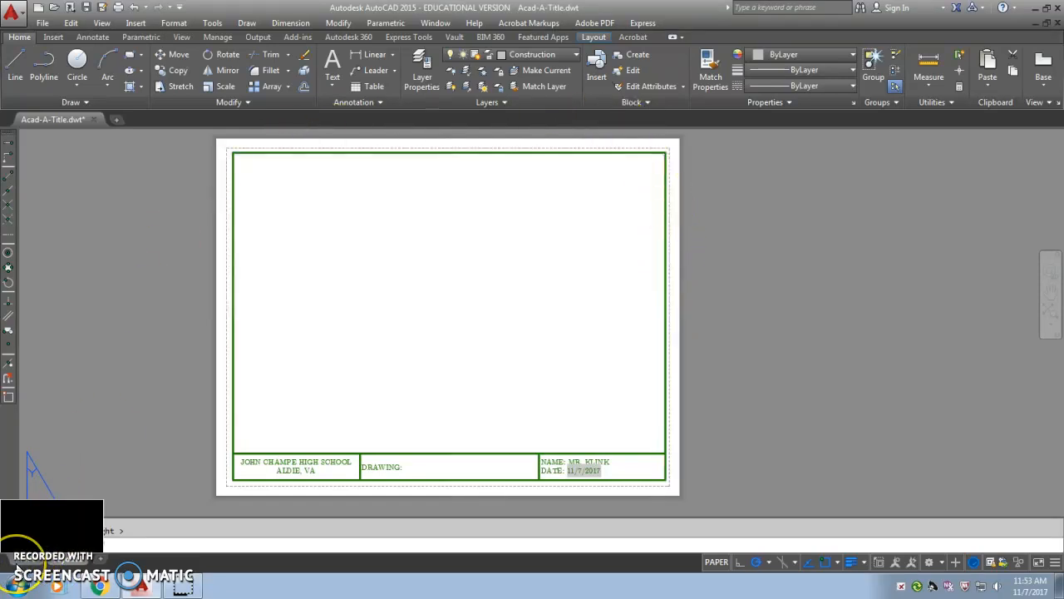
mouse_move(18, 563)
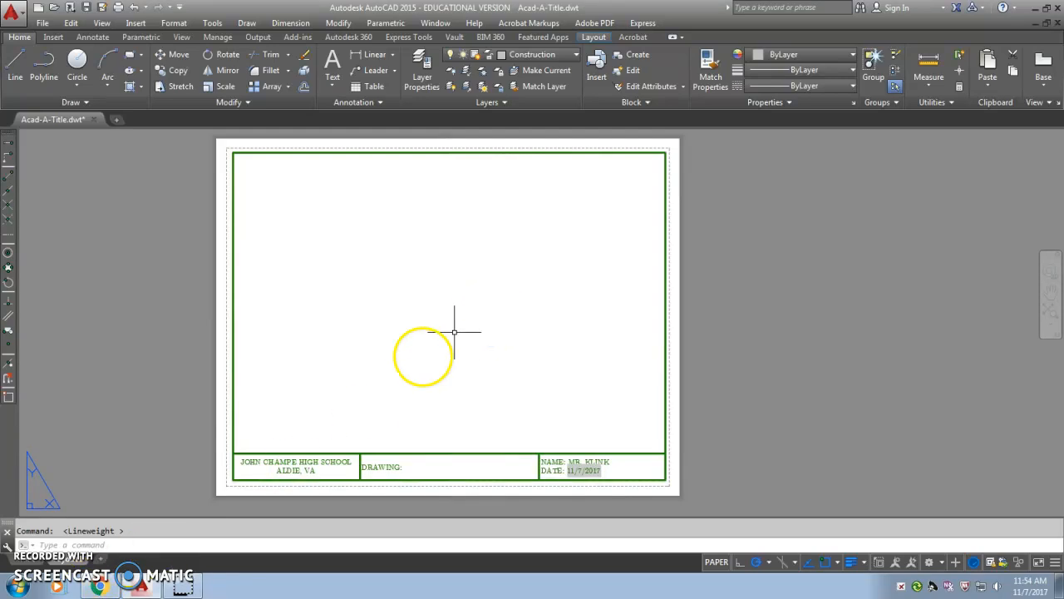
In the Chrome PDF, examine page 2 of the quarter 2 template for the title box dimensions, text and placement note.
left_click(98, 587)
scroll(600, 293, "down", 10)
scroll(773, 325, "down", 10)
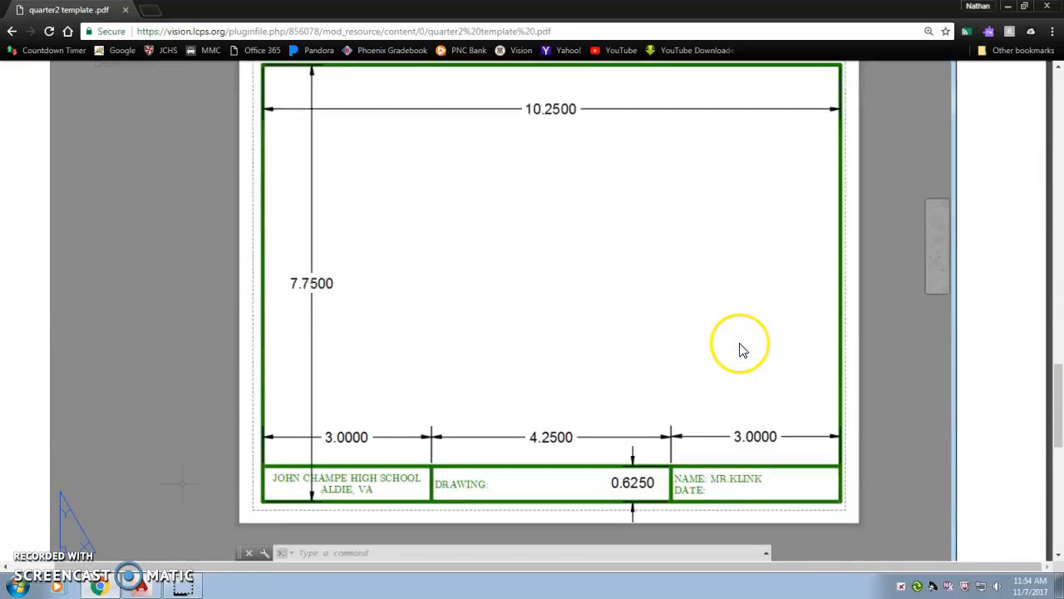
left_click(1015, 527)
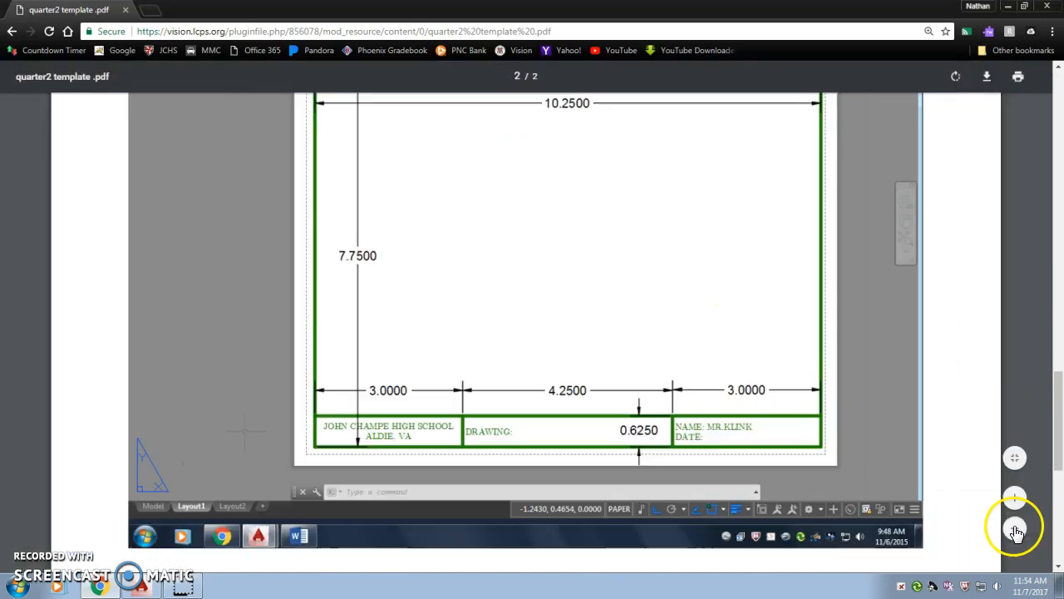
scroll(823, 389, "up", 2)
scroll(815, 381, "up", 2)
scroll(813, 383, "down", 2)
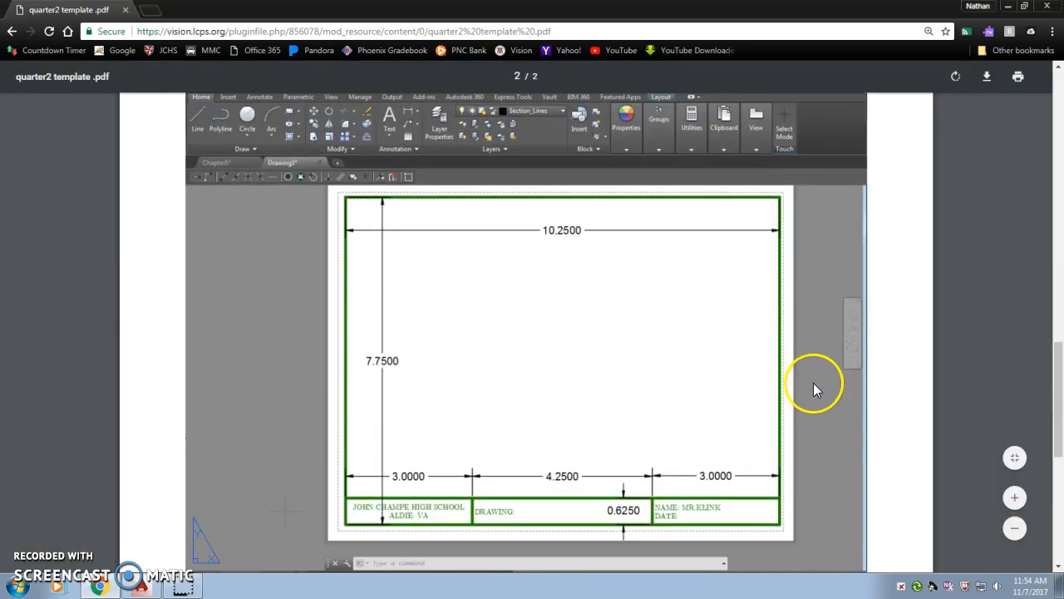
left_click(1016, 499)
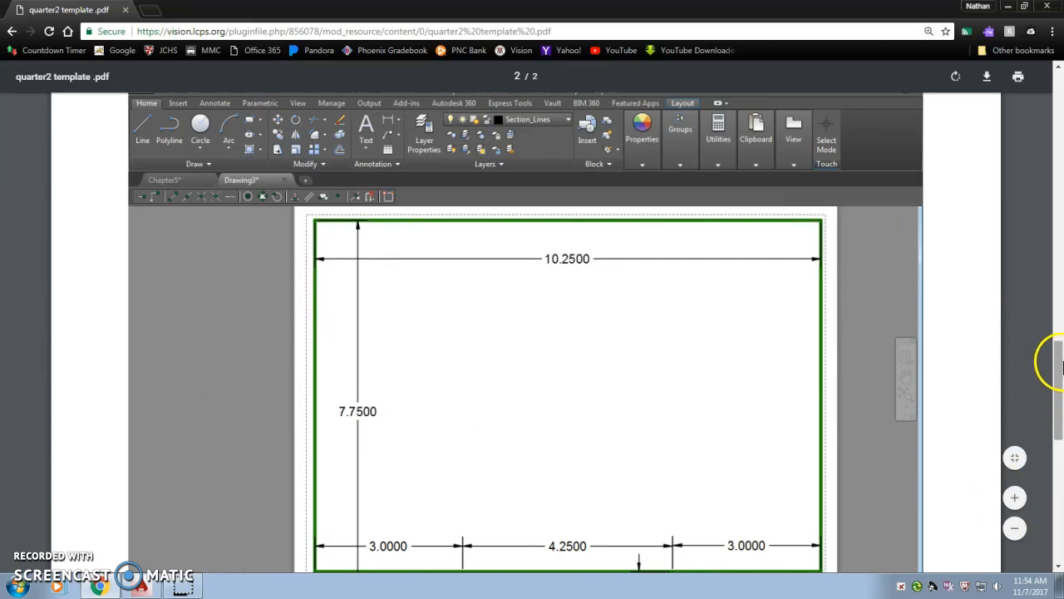
left_click_drag(1057, 358, 1056, 373)
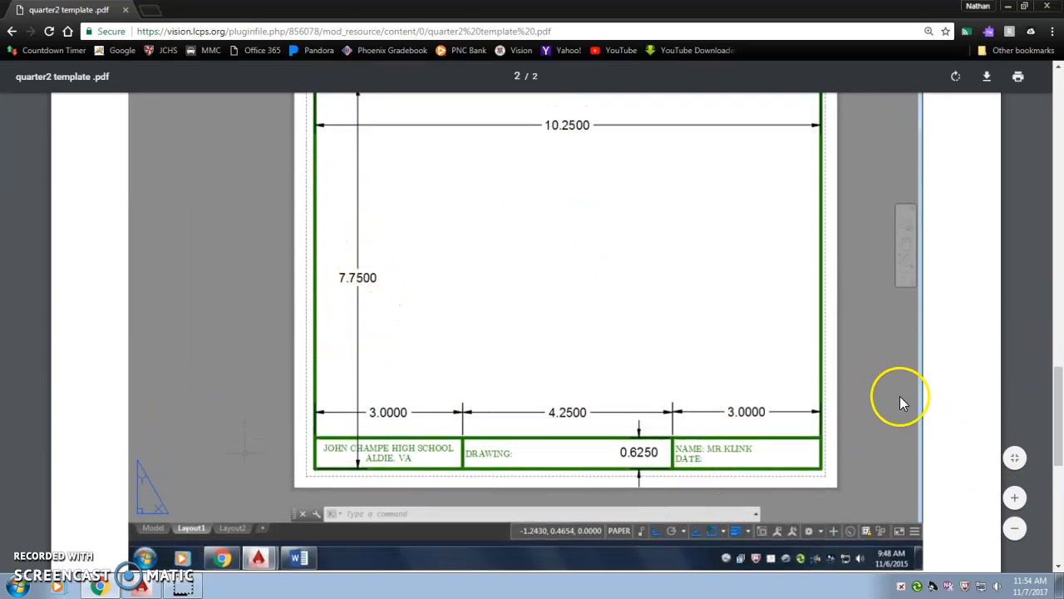
scroll(707, 402, "up", 1)
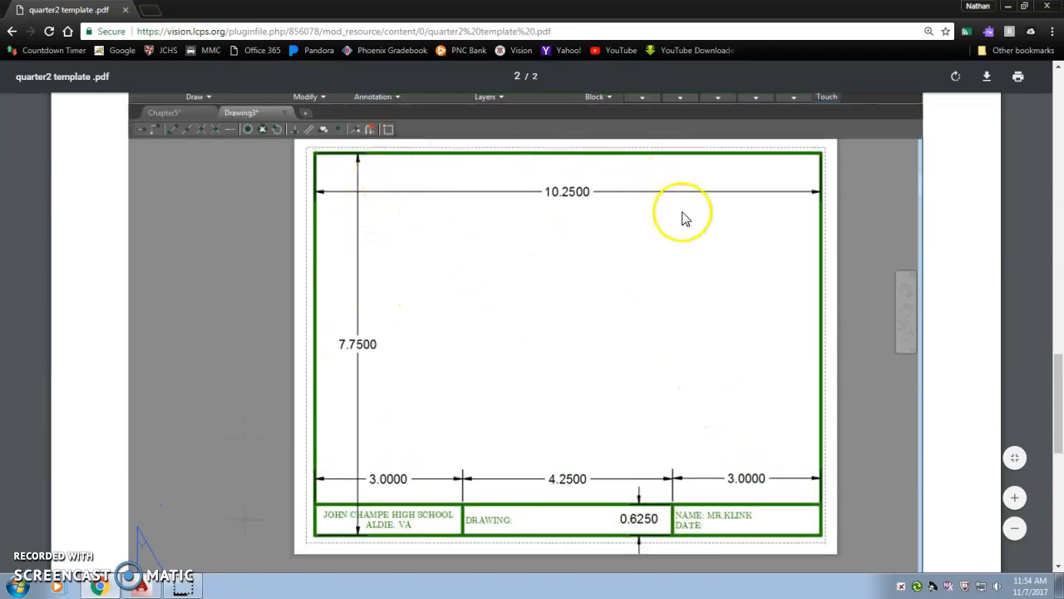
scroll(420, 413, "down", 2)
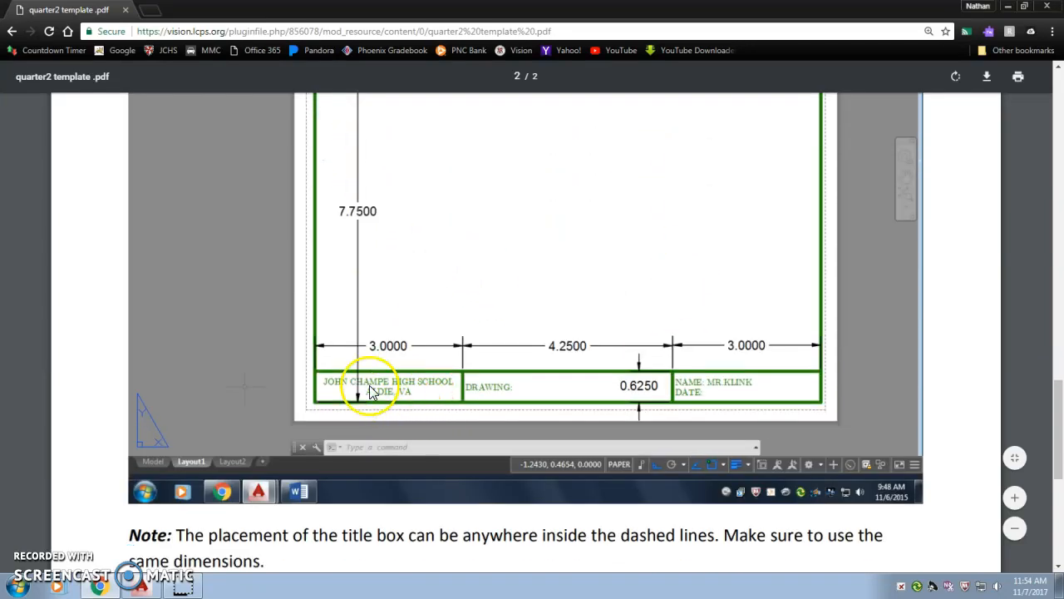
scroll(388, 418, "down", 2)
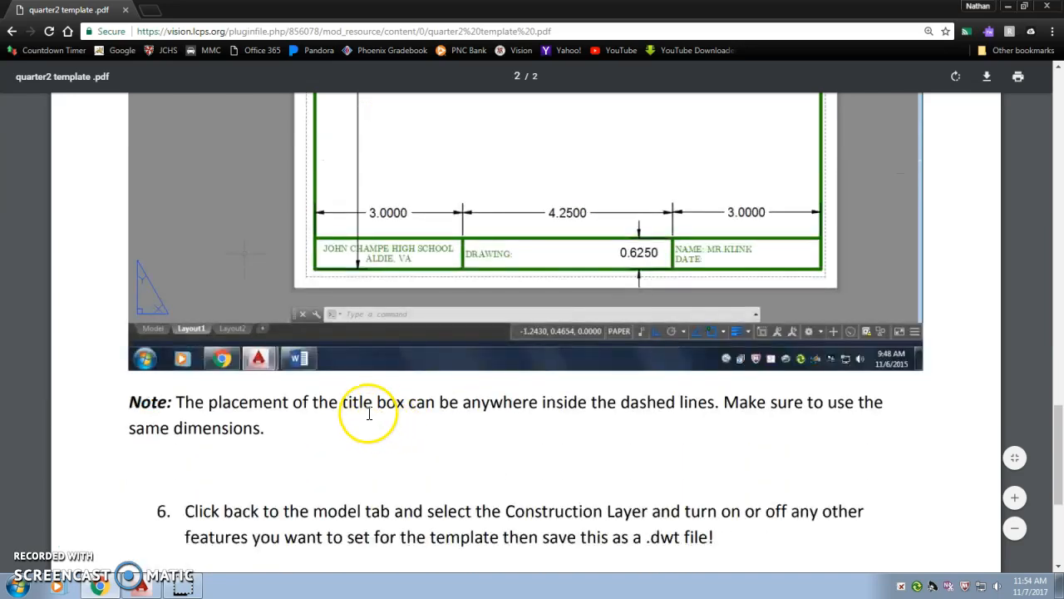
scroll(375, 412, "up", 4)
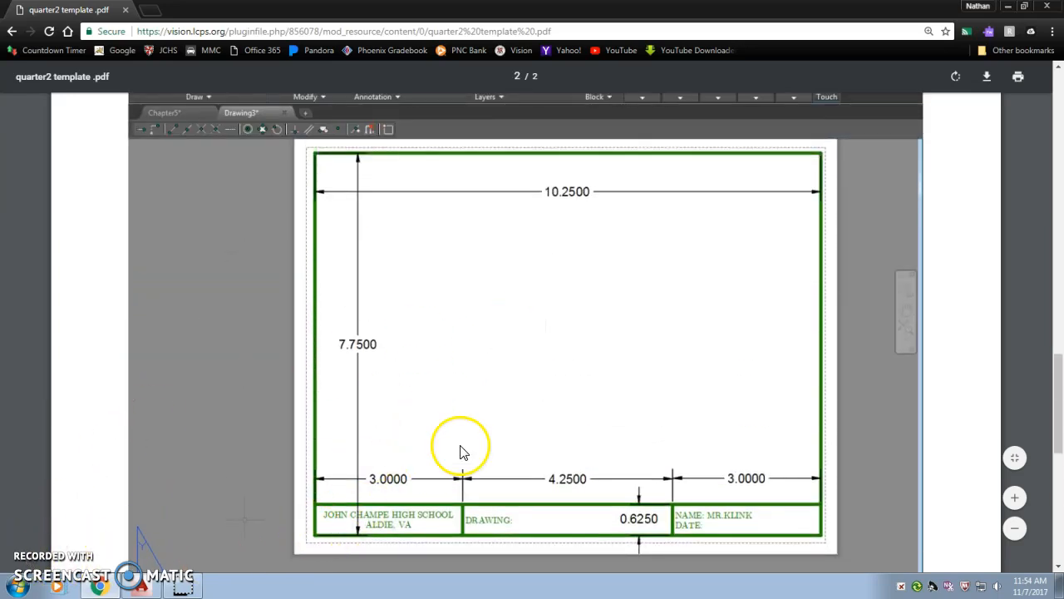
scroll(445, 458, "down", 2)
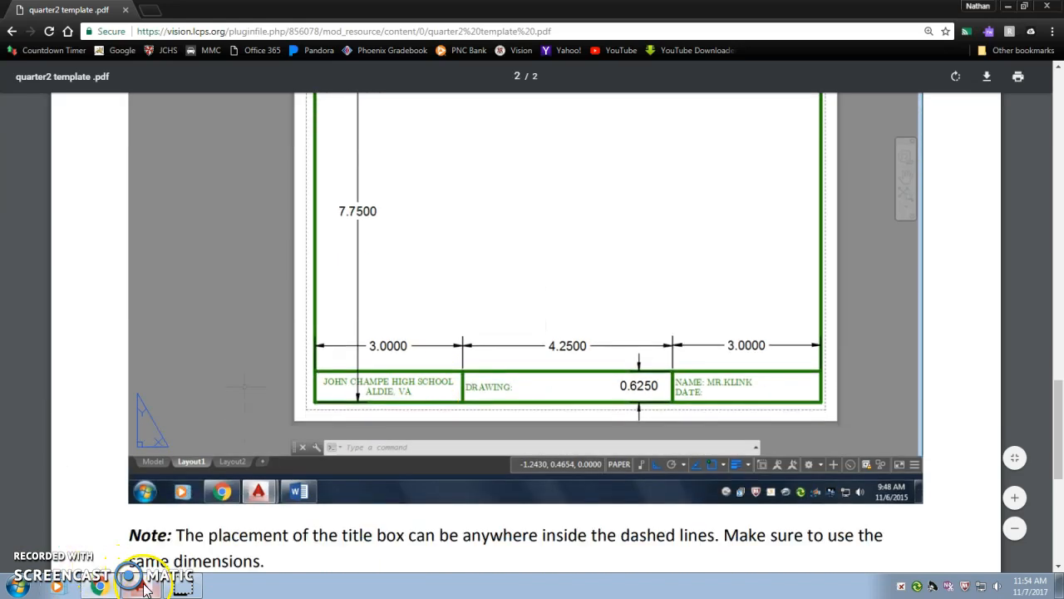
Switch back to AutoCAD, return to model space and check the current layer in the layer list.
left_click(143, 587)
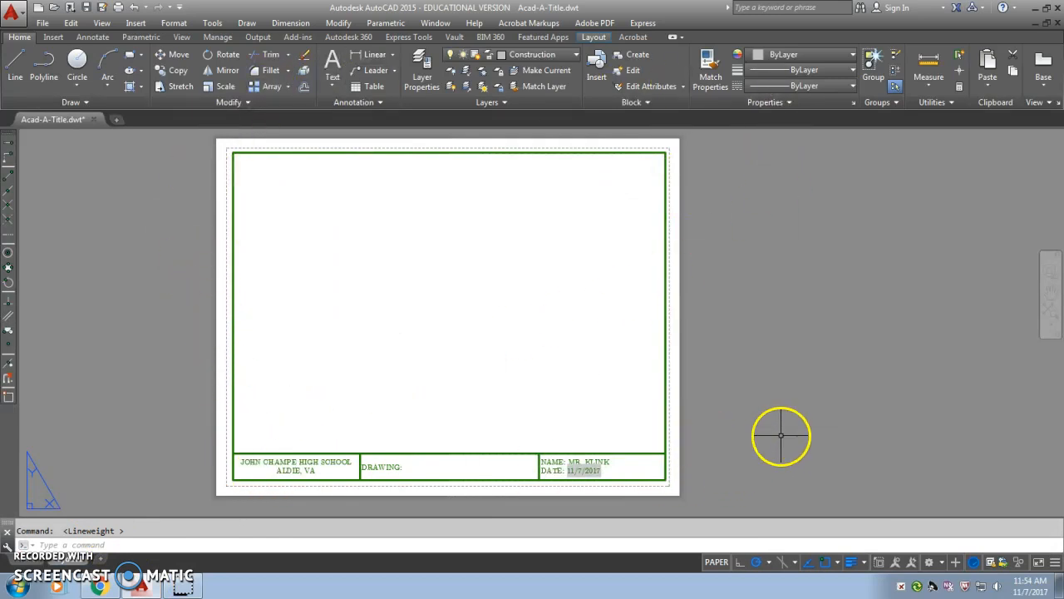
left_click(24, 558)
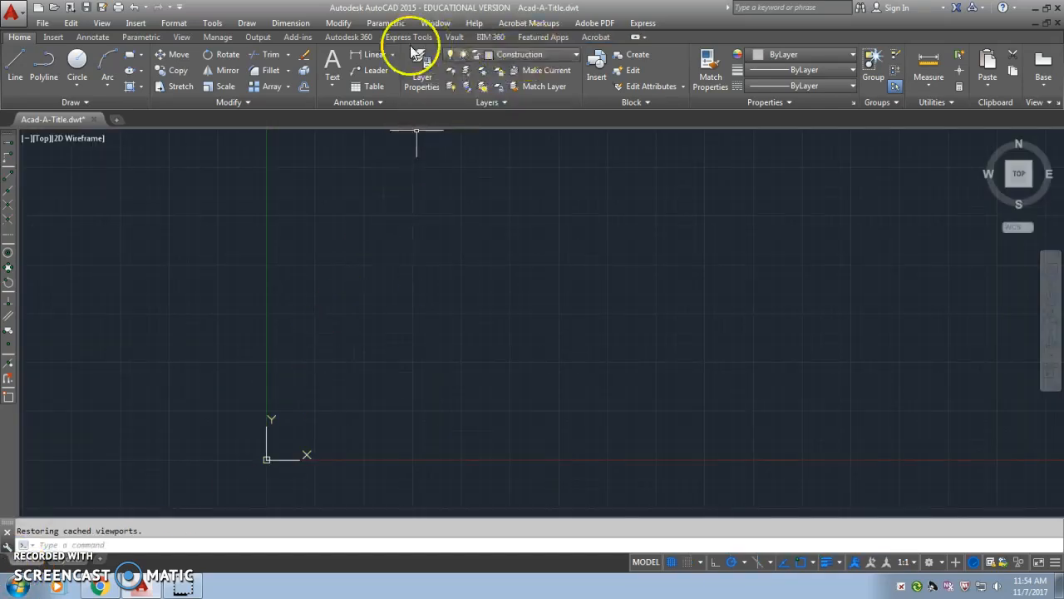
left_click(551, 55)
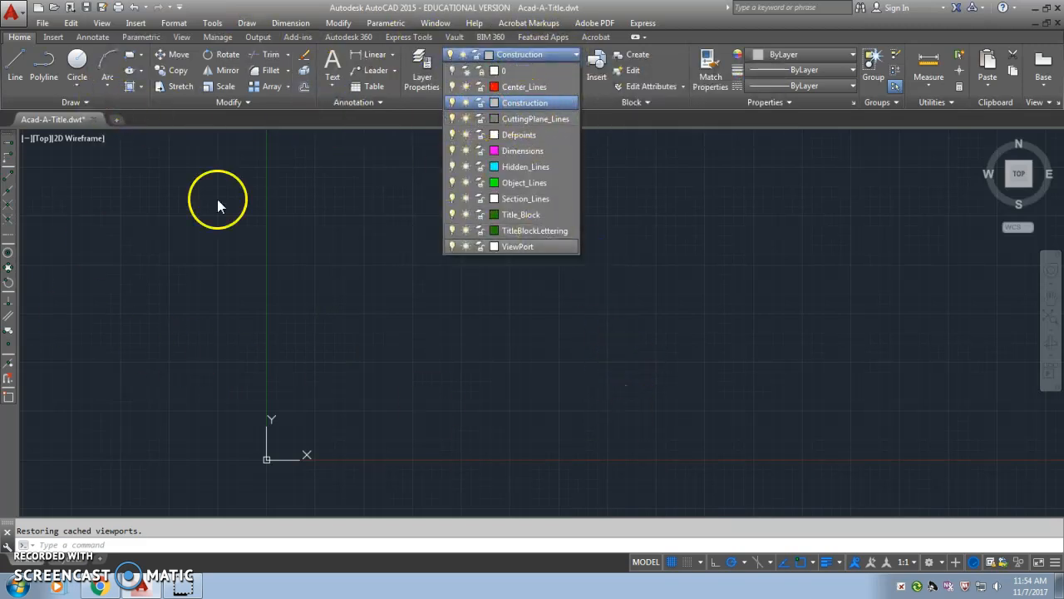
left_click(17, 11)
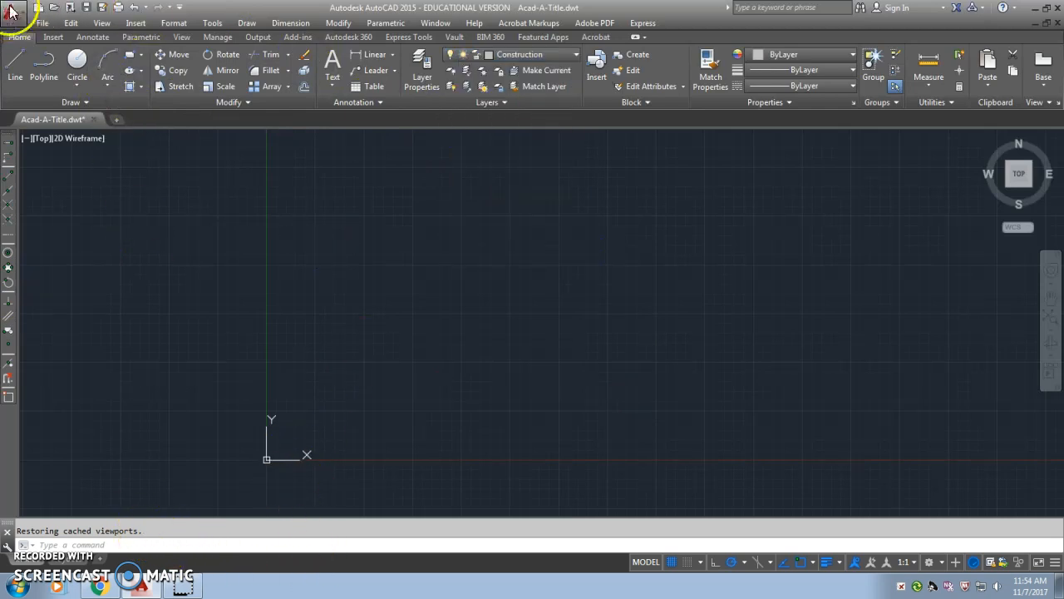
Save the drawing as an AutoCAD drawing template named Acad-A-Title.dwt in the personal CADD folder on the H: drive.
left_click(10, 12)
mouse_move(50, 173)
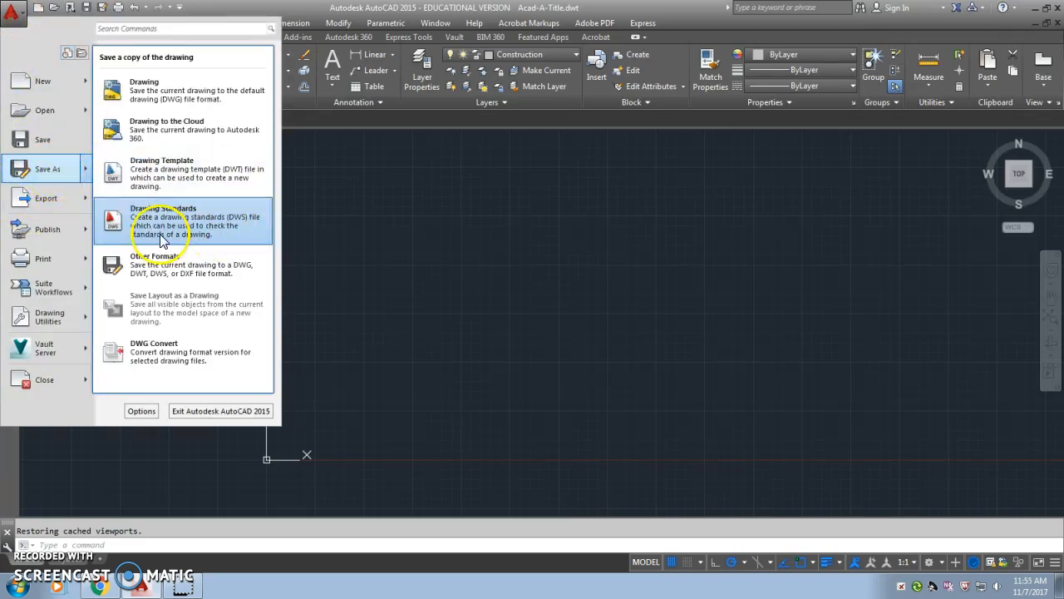
left_click(166, 176)
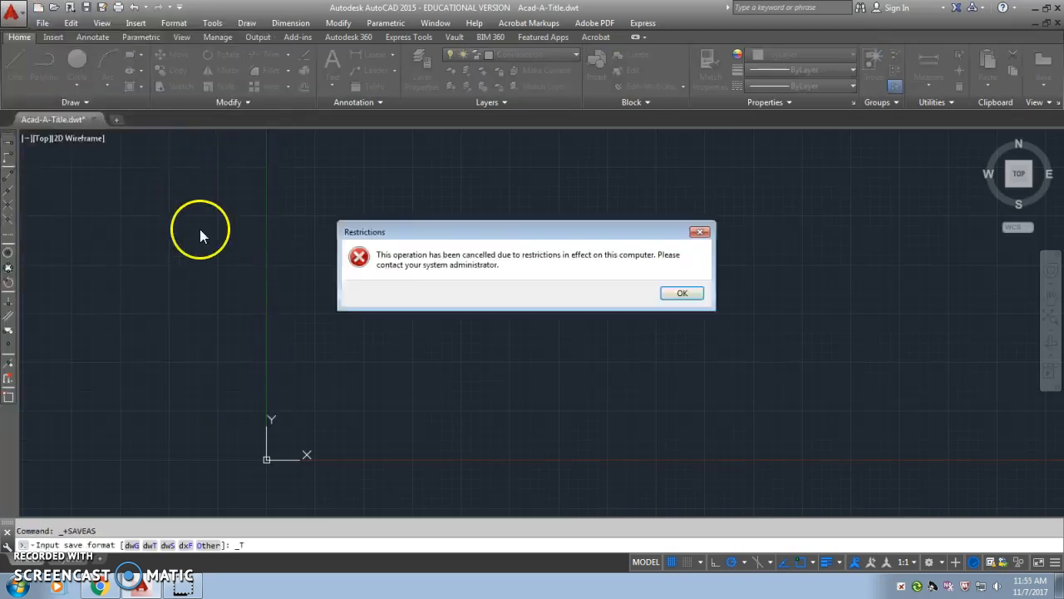
left_click(674, 296)
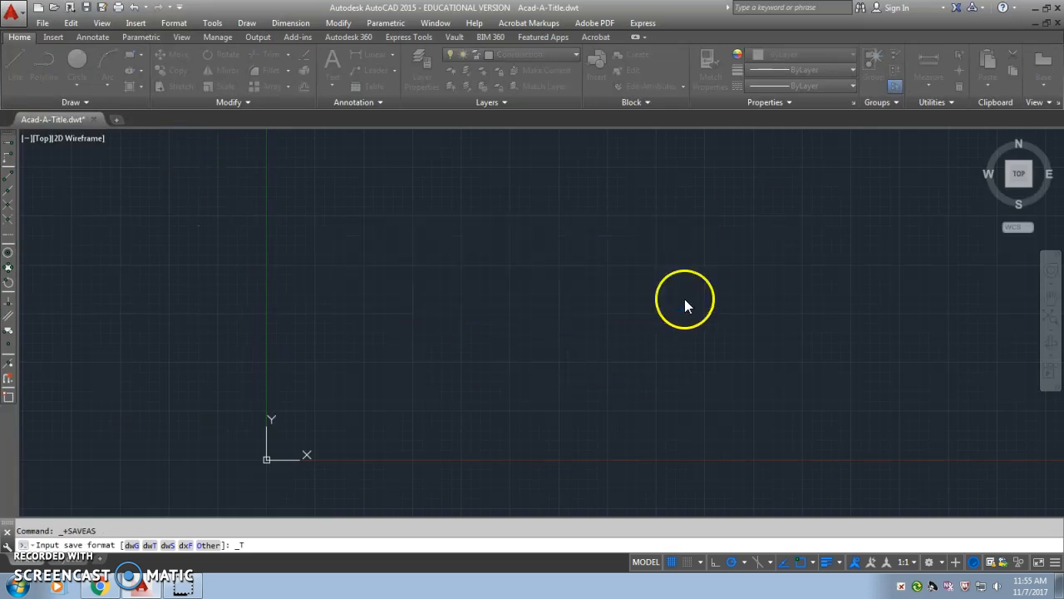
left_click(516, 150)
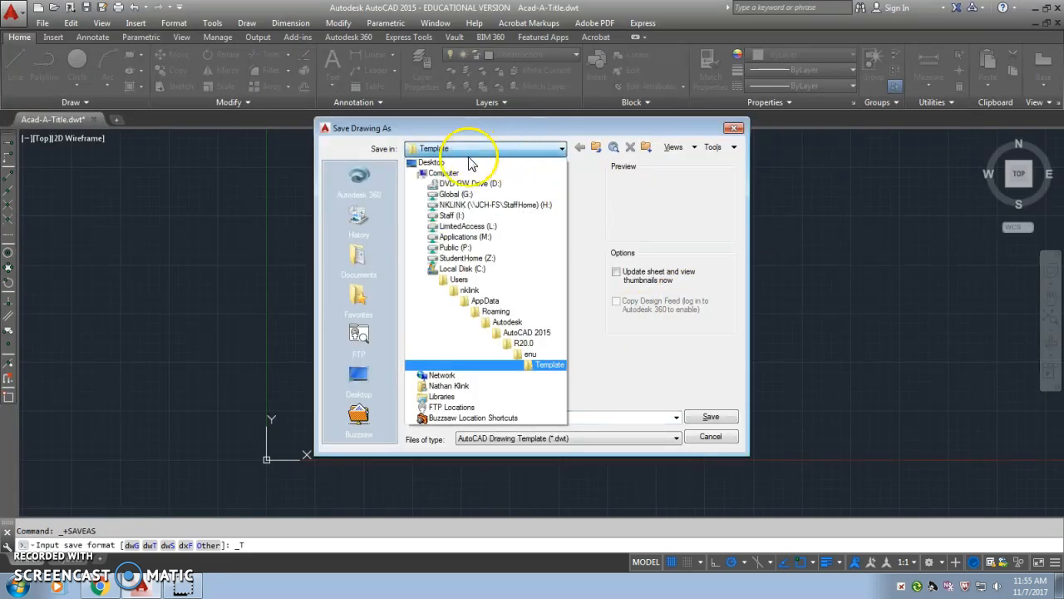
left_click(467, 205)
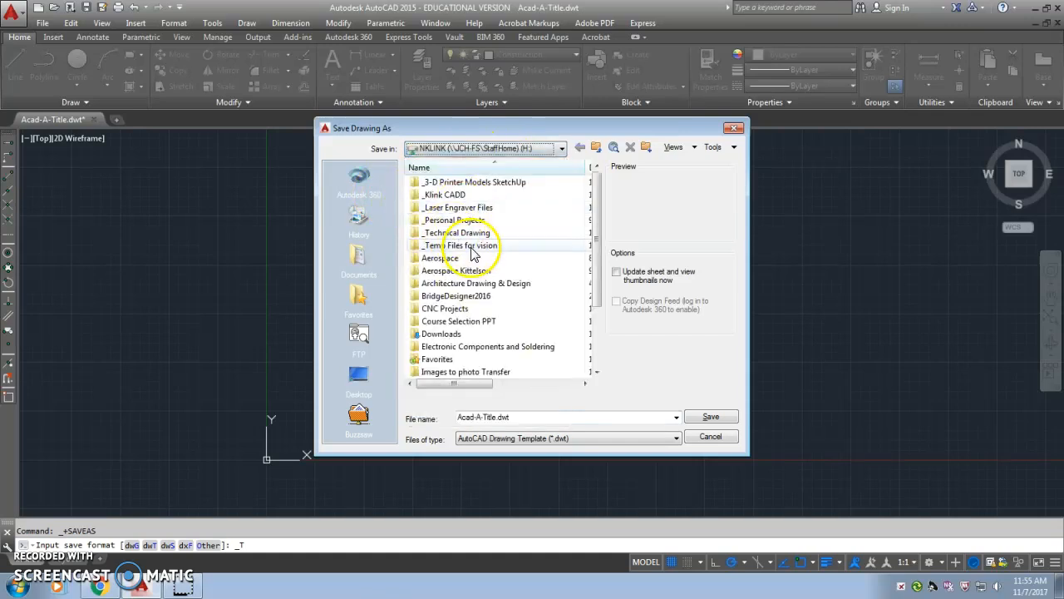
double_click(445, 195)
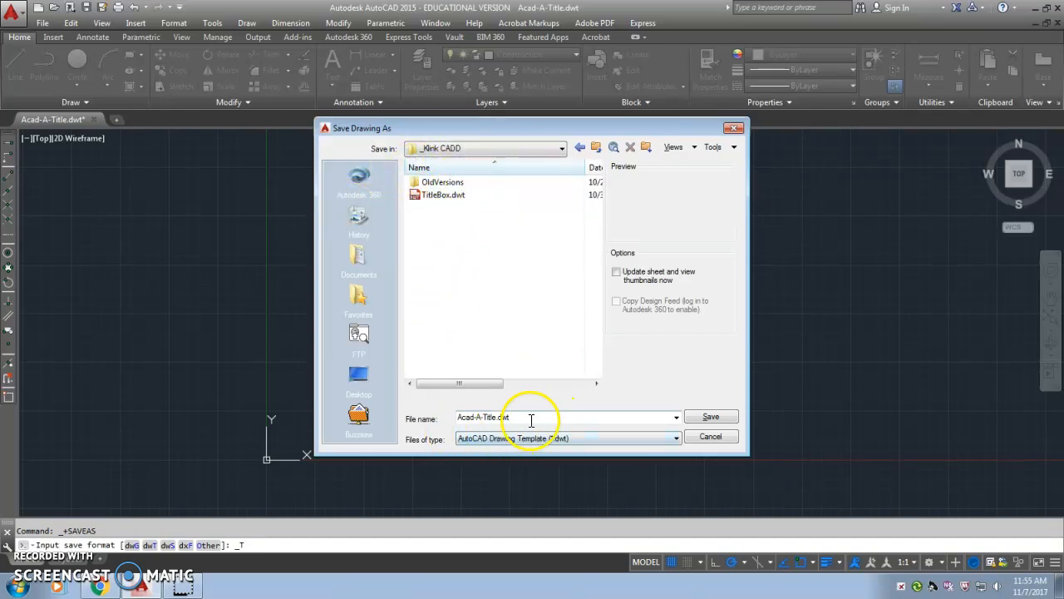
left_click(710, 417)
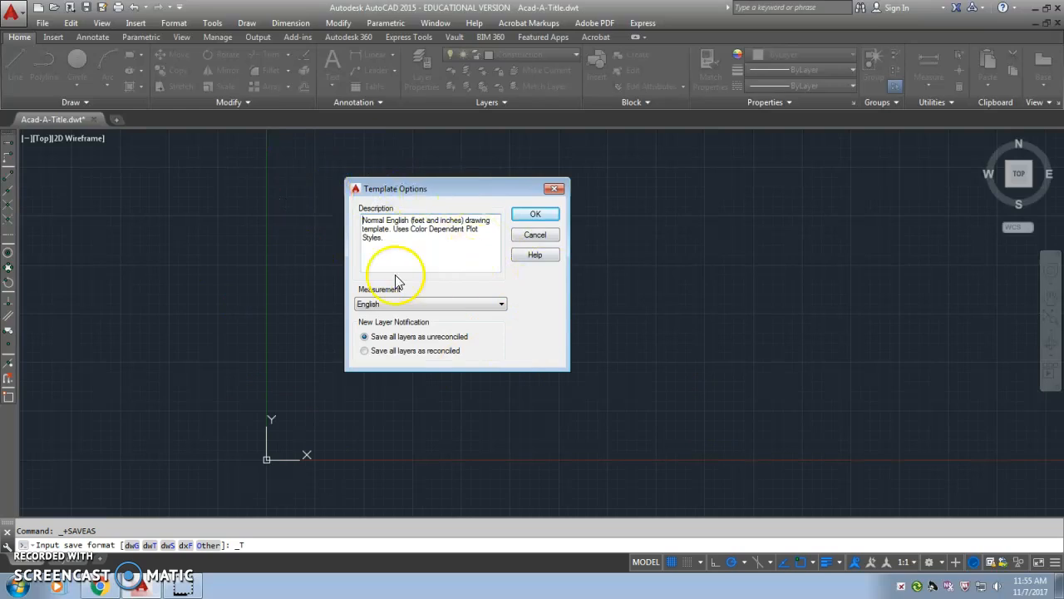
Replace the template description with "Quarter 2 A size Custome Template" and accept the template options.
left_click_drag(427, 240, 300, 208)
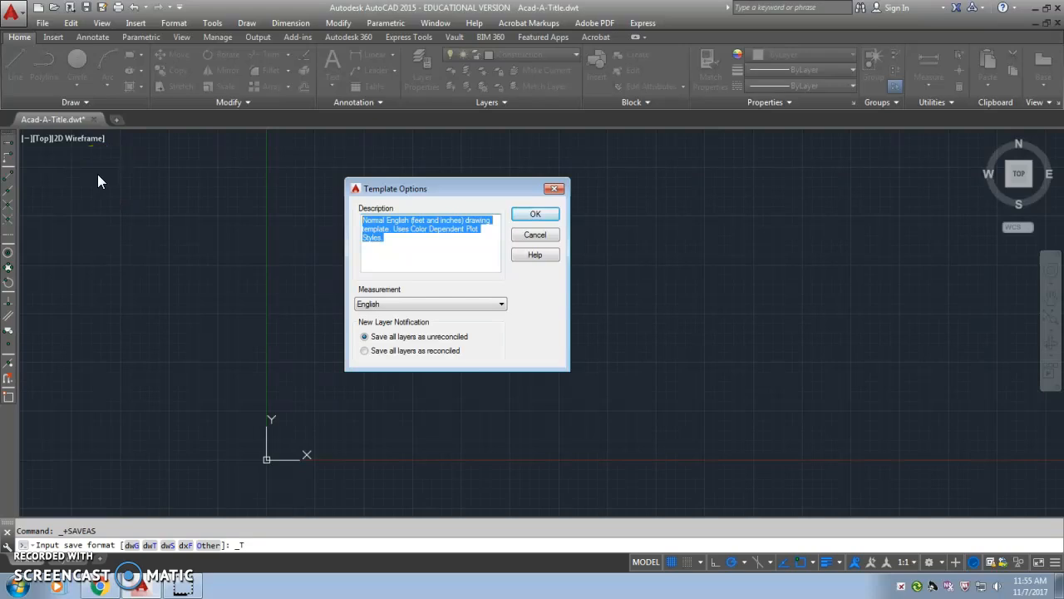
type("Q")
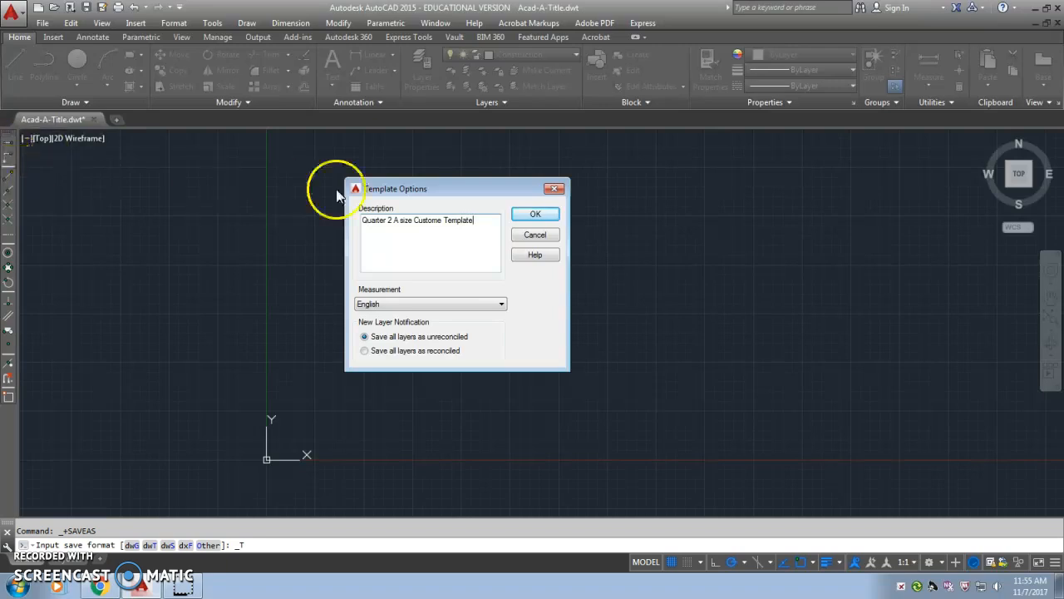
left_click(444, 220)
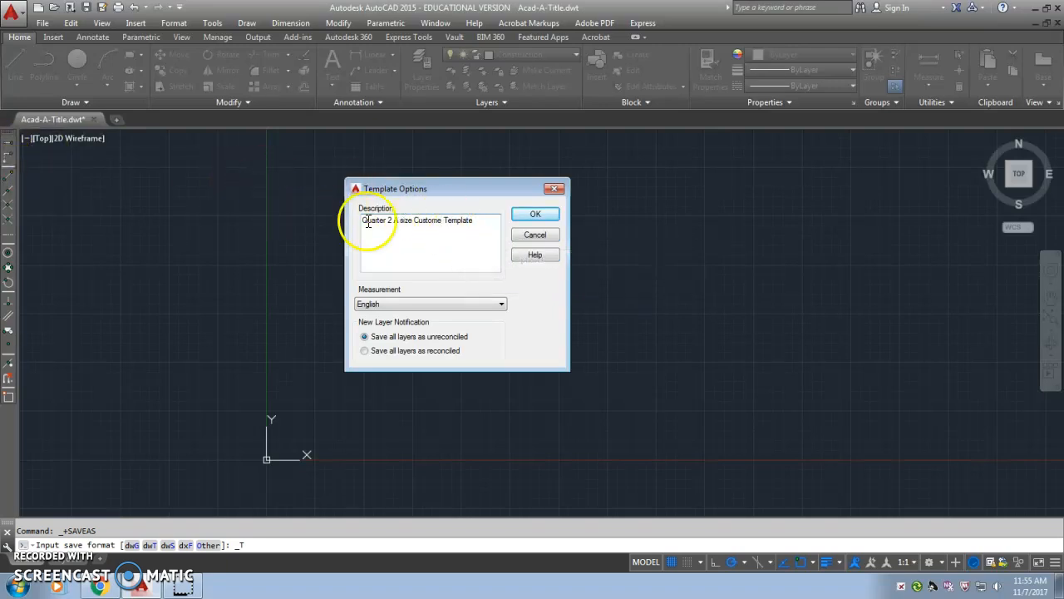
left_click(537, 217)
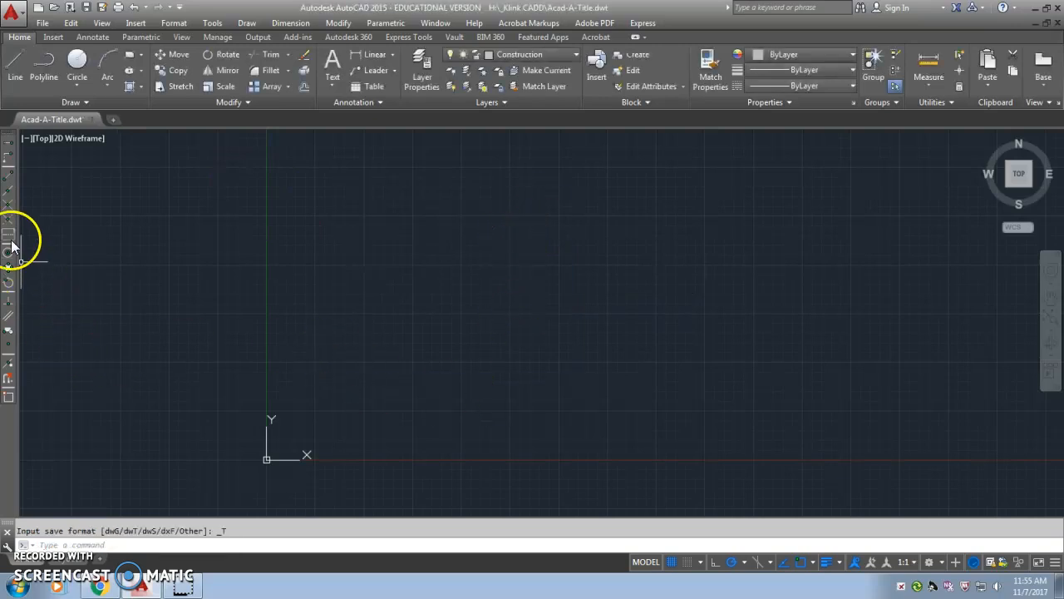
Close AutoCAD, minimize Chrome, and start a new drawing from Acad-A-Title.dwt in the personal CADD folder on the H: drive.
left_click(1057, 6)
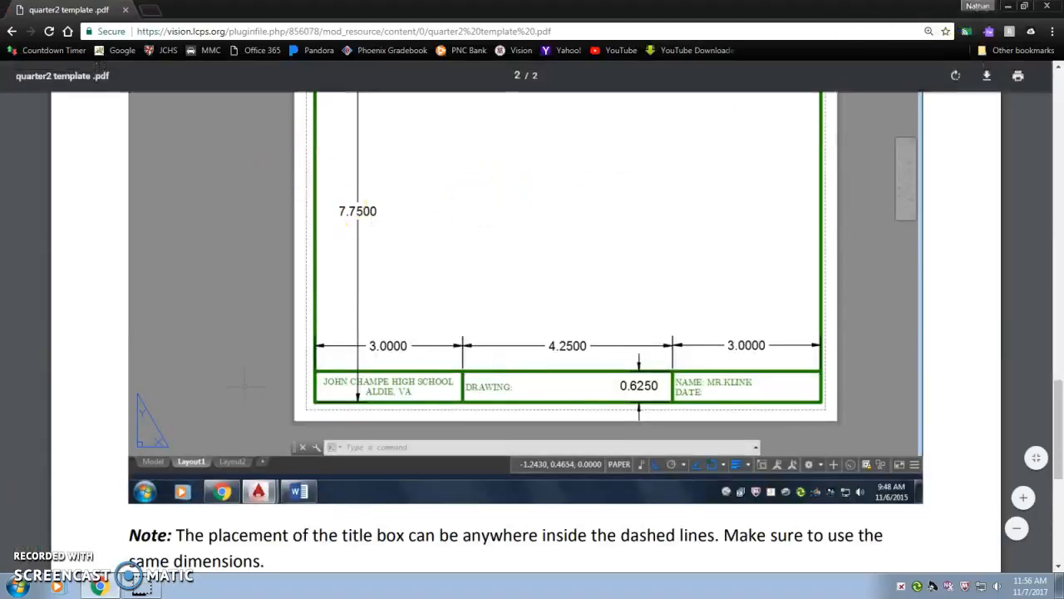
left_click(1008, 7)
double_click(25, 23)
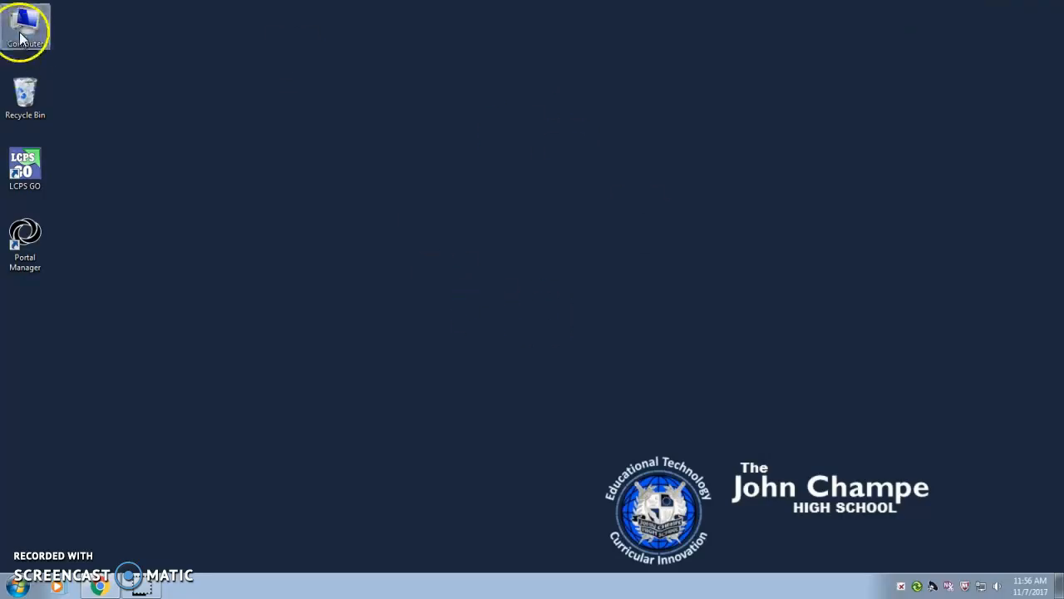
double_click(299, 166)
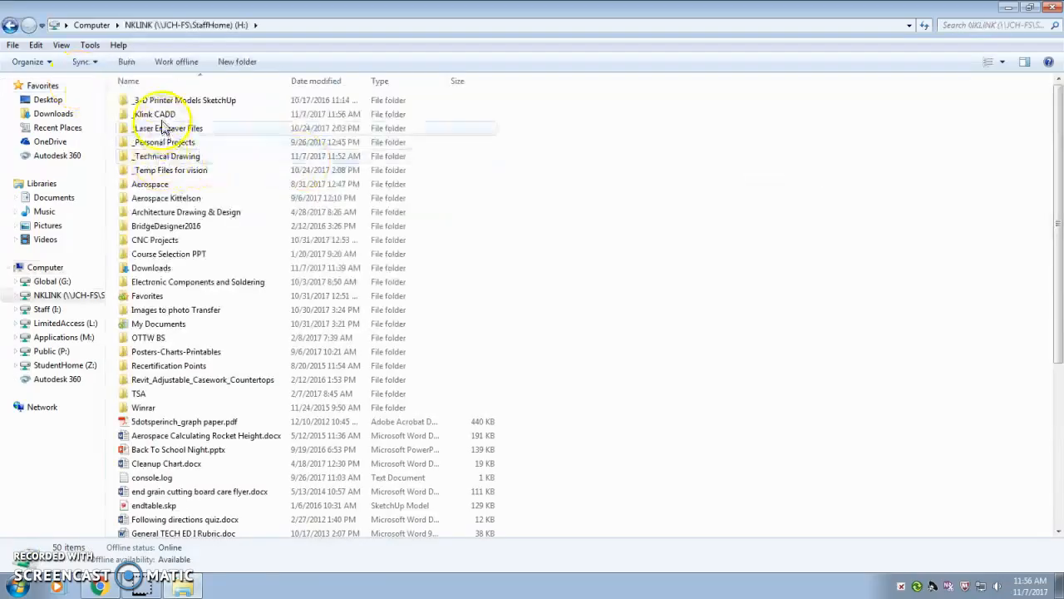
left_click(154, 114)
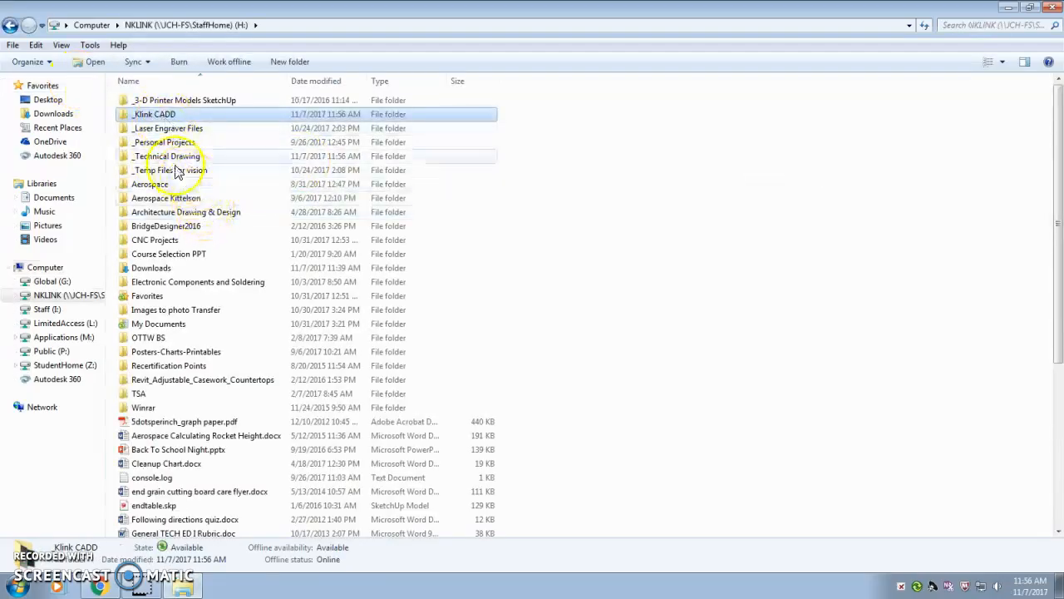
double_click(154, 114)
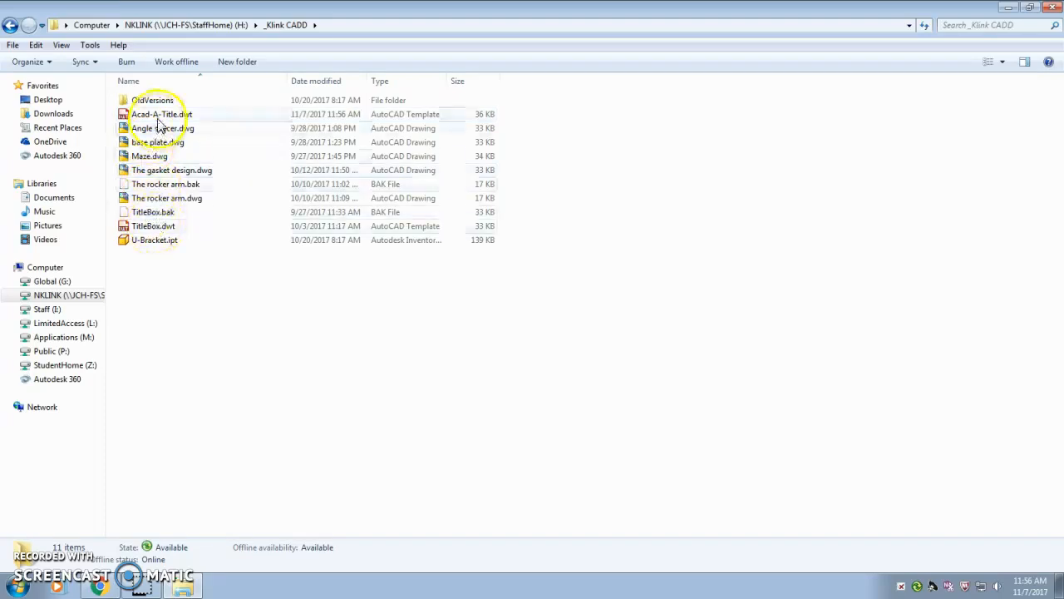
double_click(154, 114)
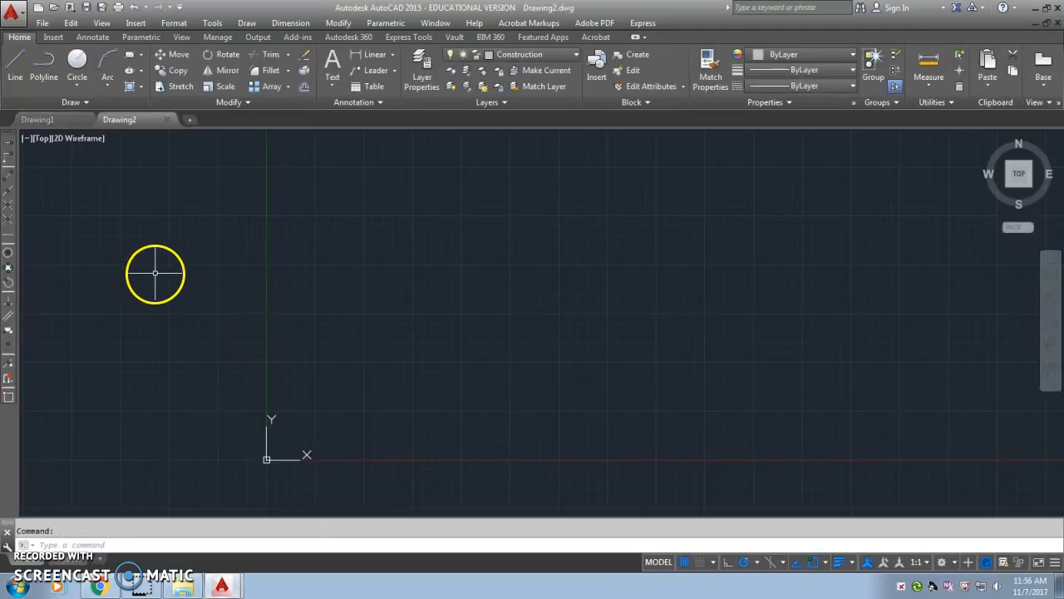
Examine the title block layout and model space of Drawing2, and compare Drawing2 with Drawing1.
left_click(52, 114)
left_click(114, 120)
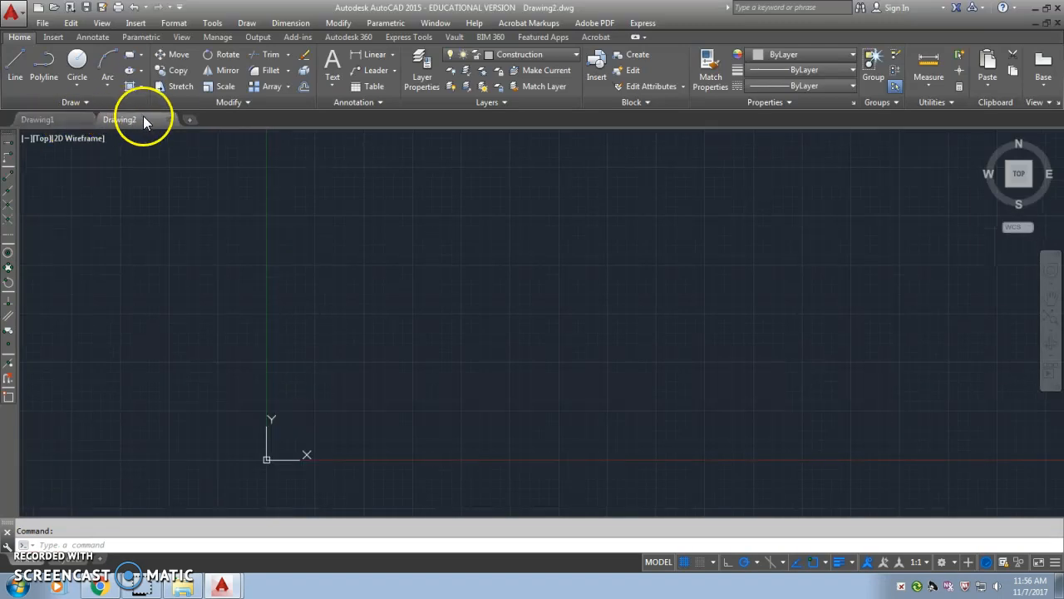
left_click(74, 565)
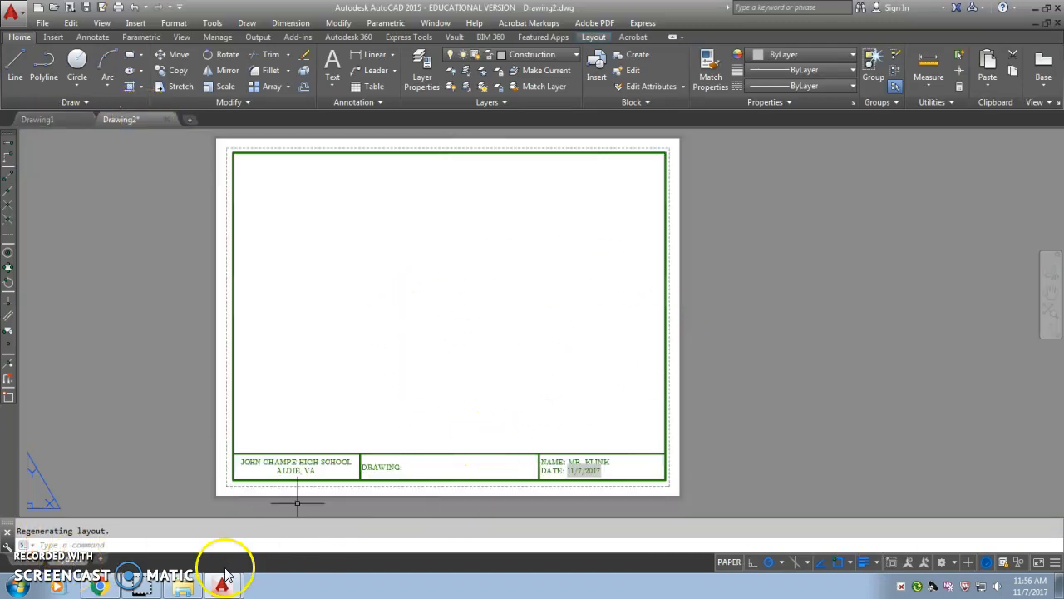
left_click(33, 568)
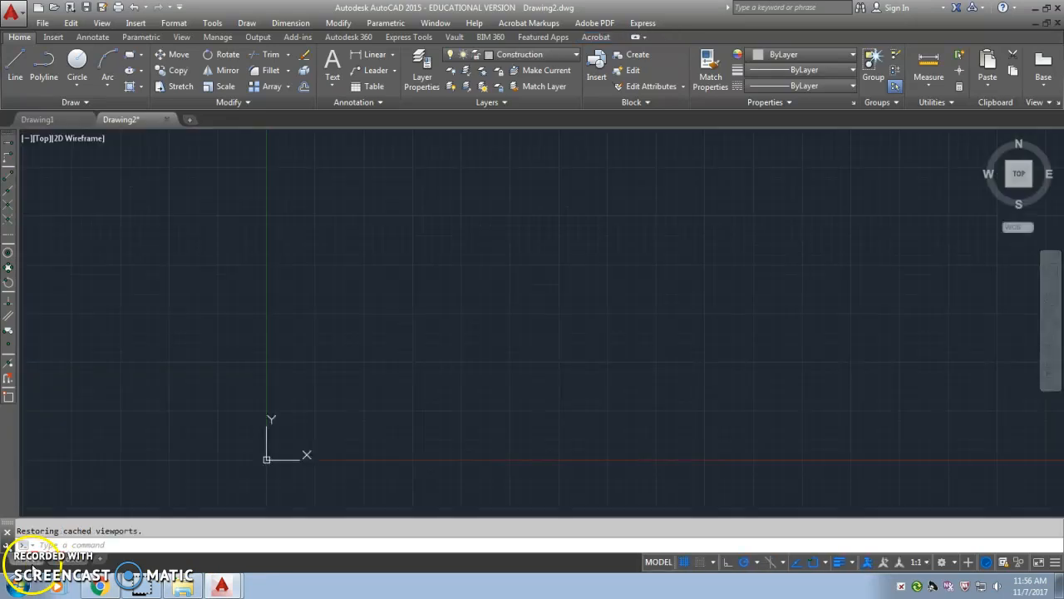
left_click(65, 117)
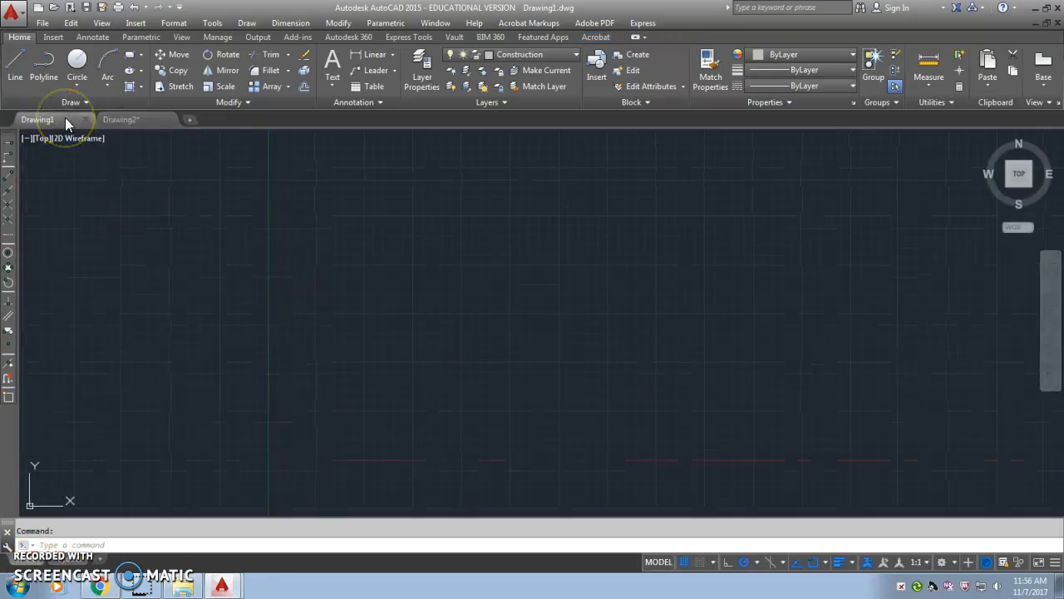
left_click(149, 119)
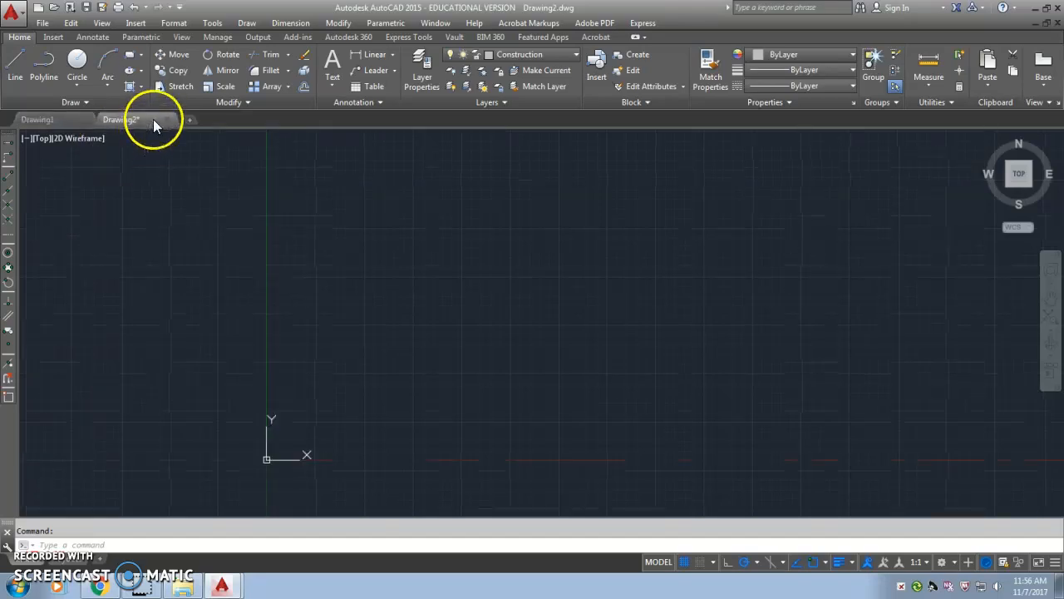